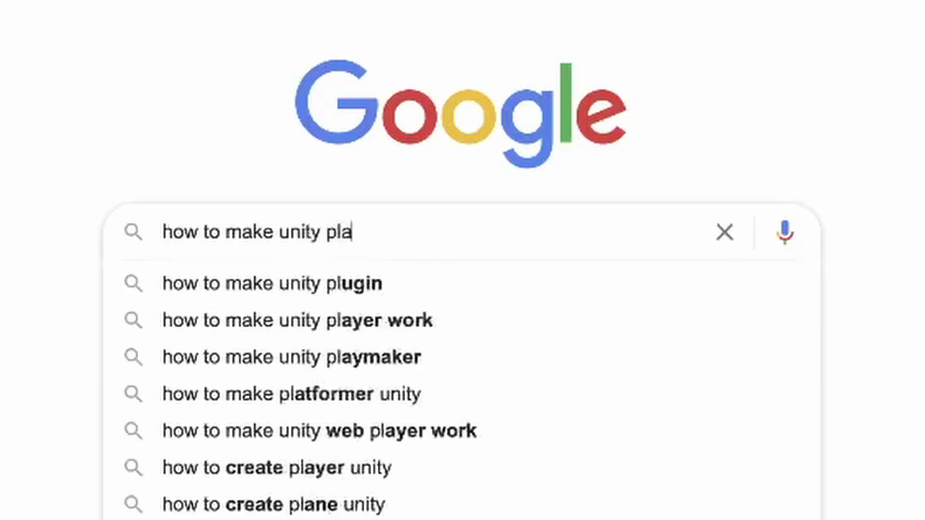
- Search Google for 'how to make unity play random animation'
text(animation ffs)
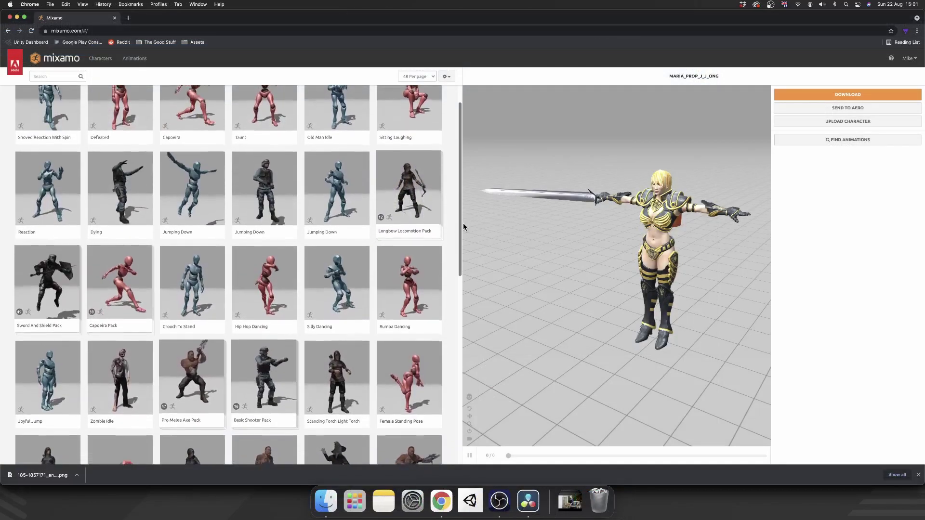
- Dock the Animator graph beside the Scene view and widen it
drag(464, 224, 468, 263)
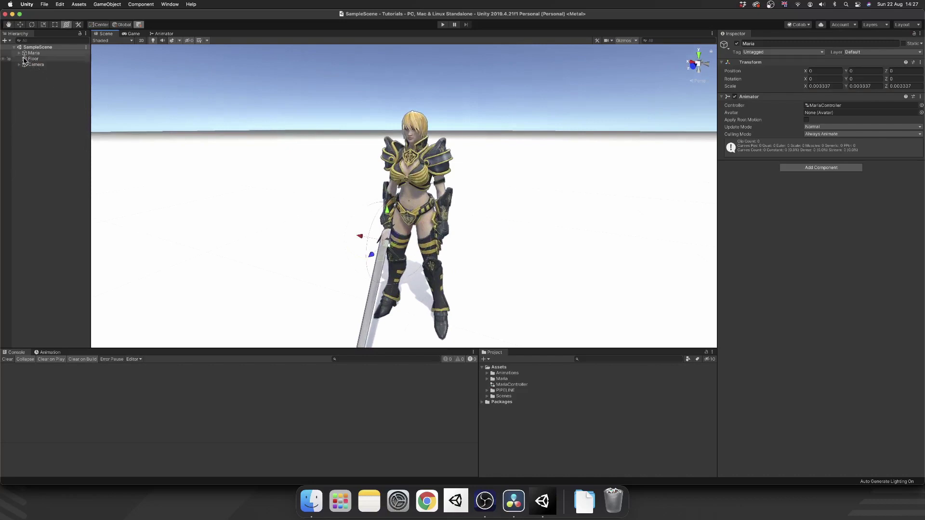
drag(157, 36, 665, 174)
drag(506, 170, 374, 174)
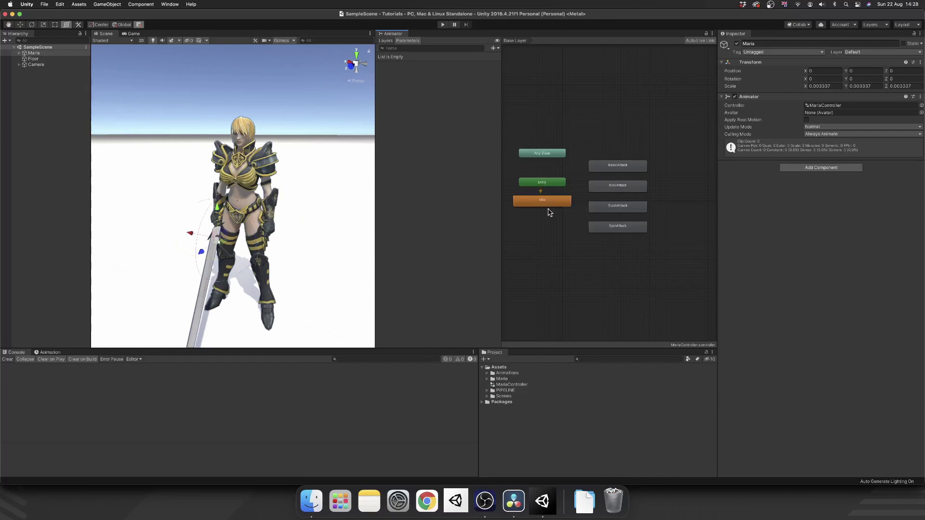
- Check the four attack states and inspect the BasicAttack state's properties
drag(670, 149, 602, 266)
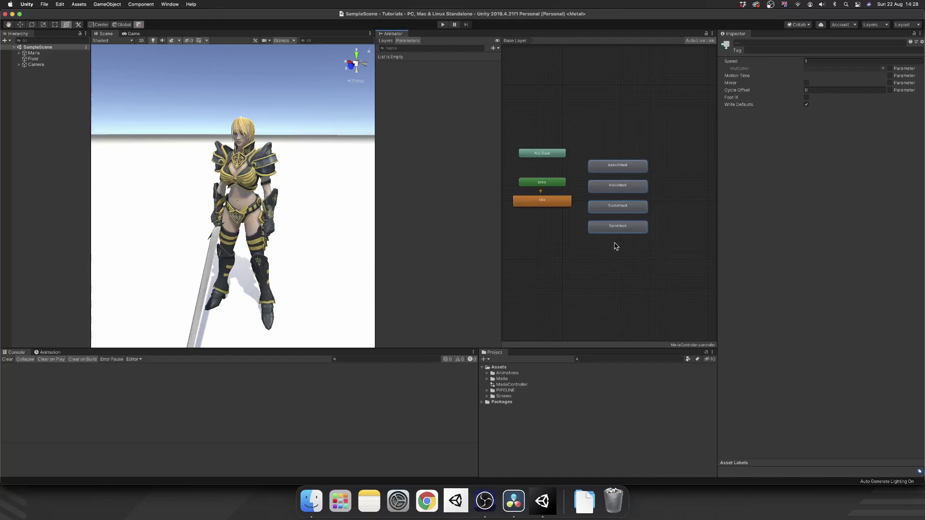
click(669, 191)
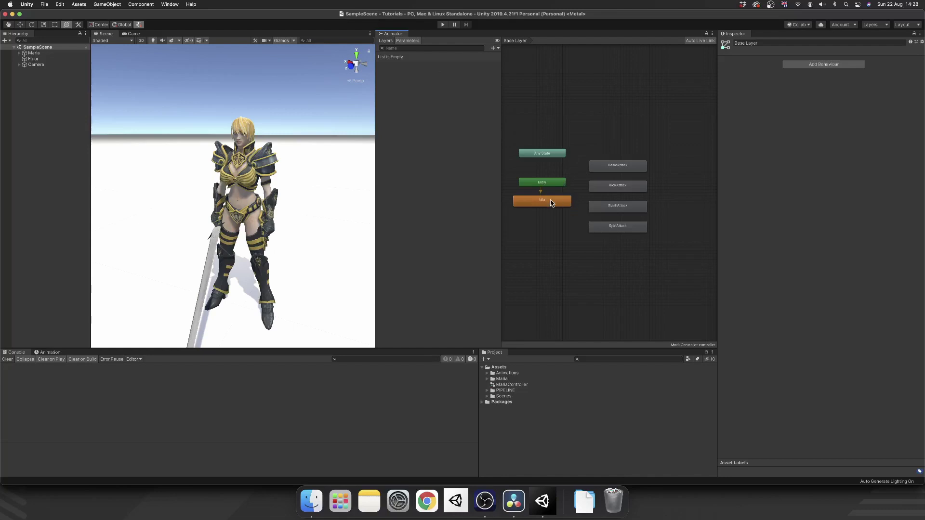
click(621, 166)
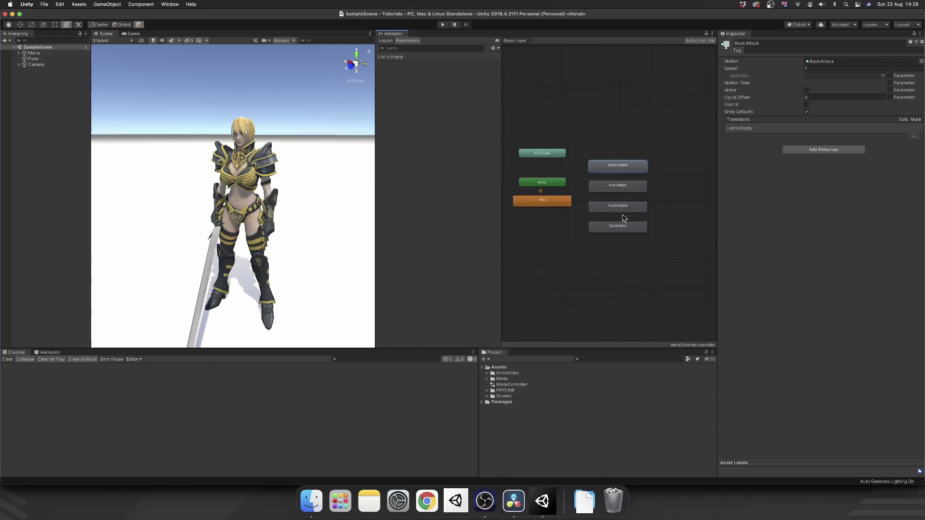
- Delete the four loose attack states and create and open a sub-state machine named Attacks
drag(651, 259, 587, 154)
key(Delete)
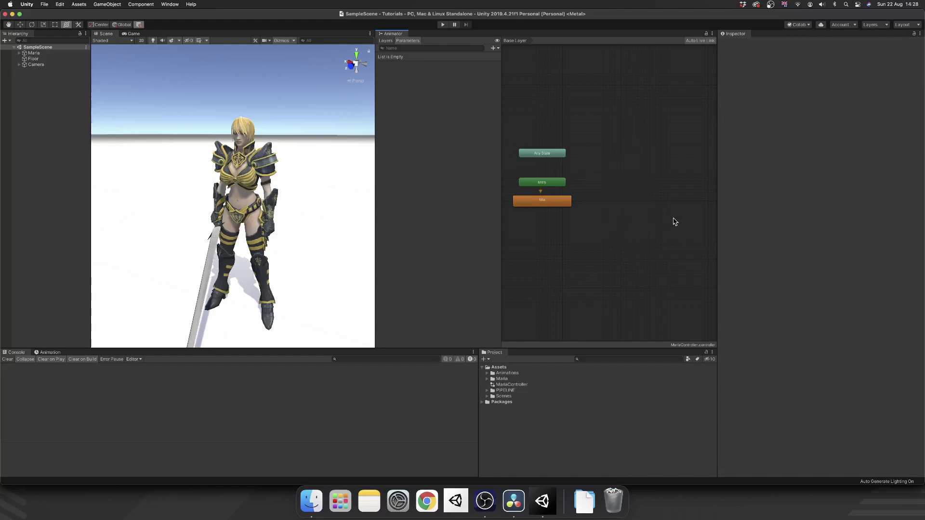
right_click(543, 226)
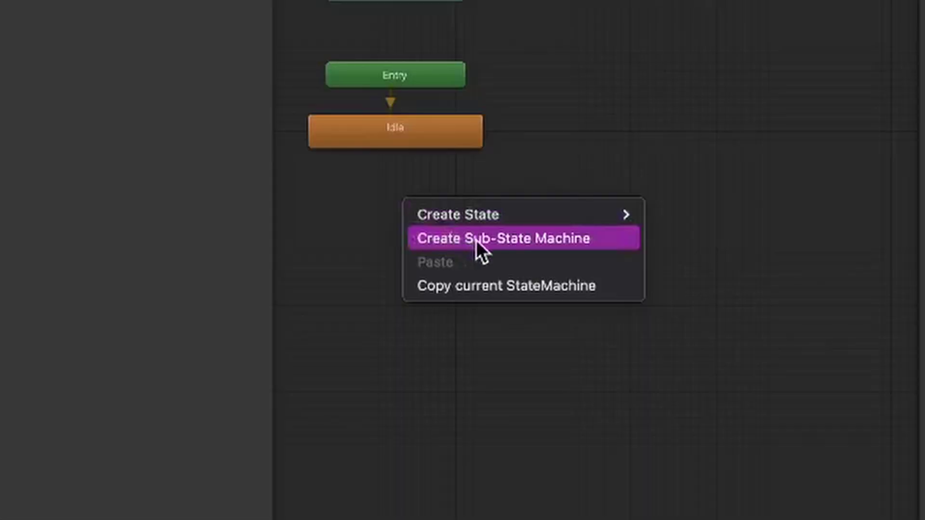
click(487, 239)
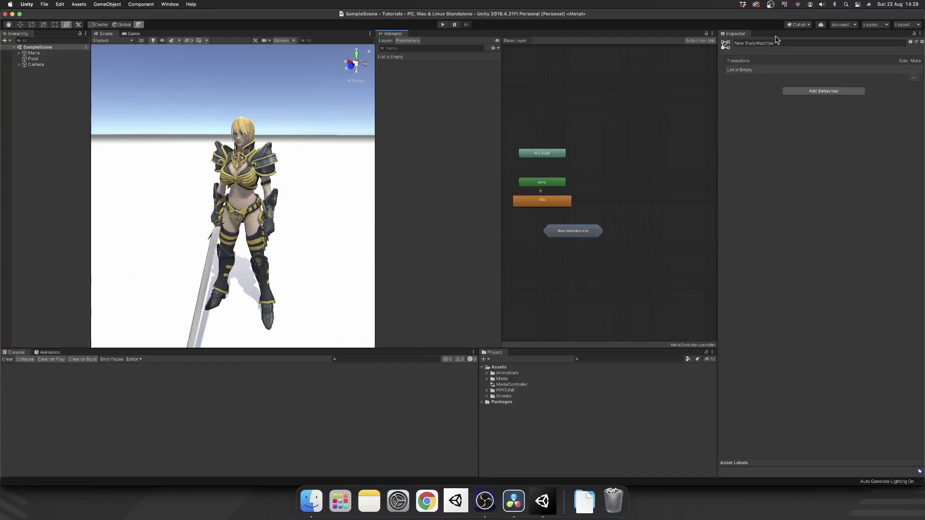
click(777, 42)
text(Attacks)
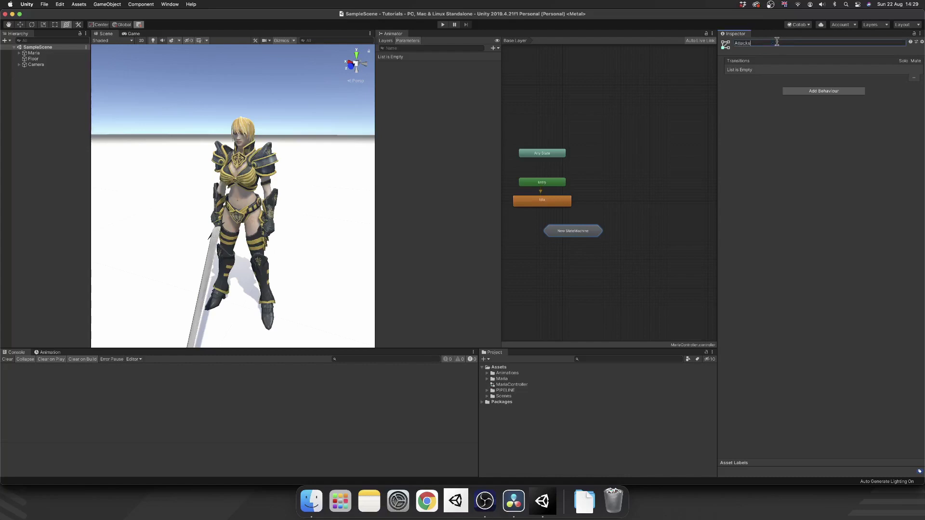
click(588, 235)
double_click(585, 236)
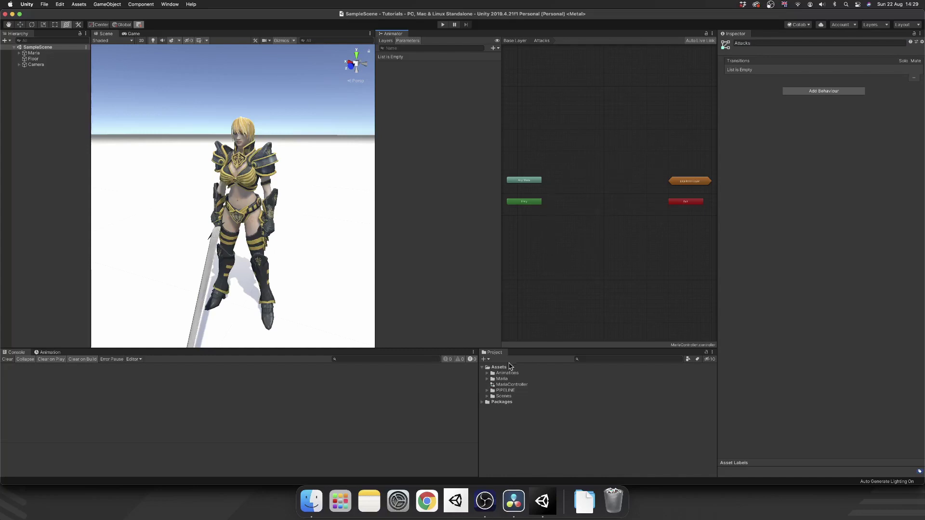
- Add the BasicAttack, KickAttack, SlashAttack and SpinAttack clips as states inside Attacks
click(487, 374)
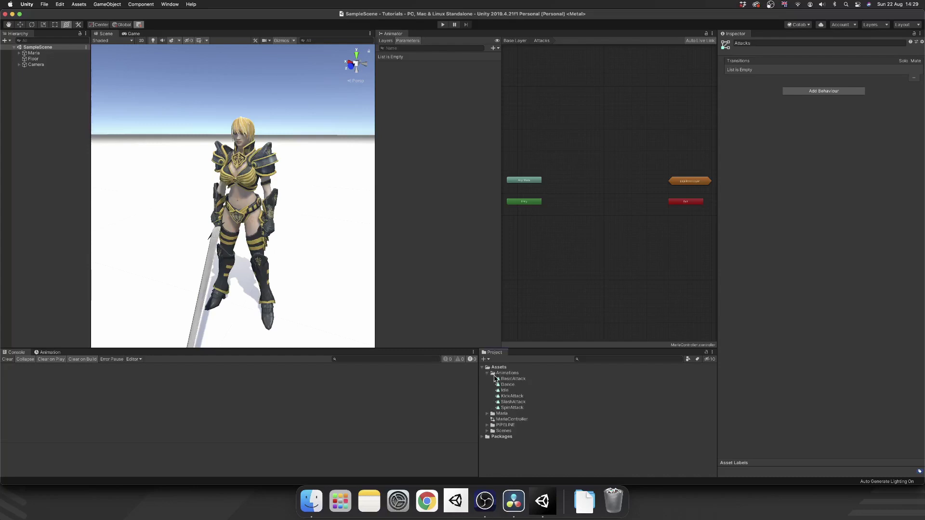
click(513, 379)
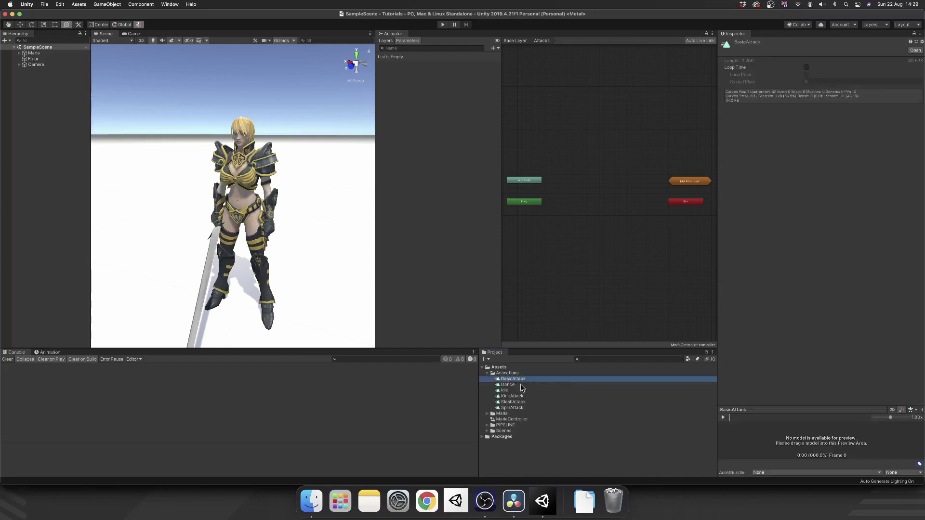
super+click(525, 396)
super+click(522, 402)
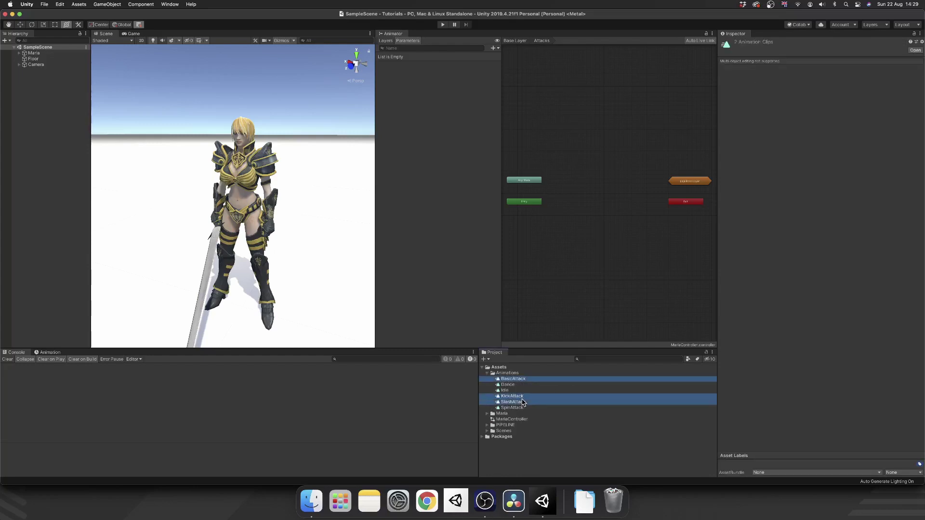
super+click(520, 408)
drag(521, 408, 585, 226)
click(593, 180)
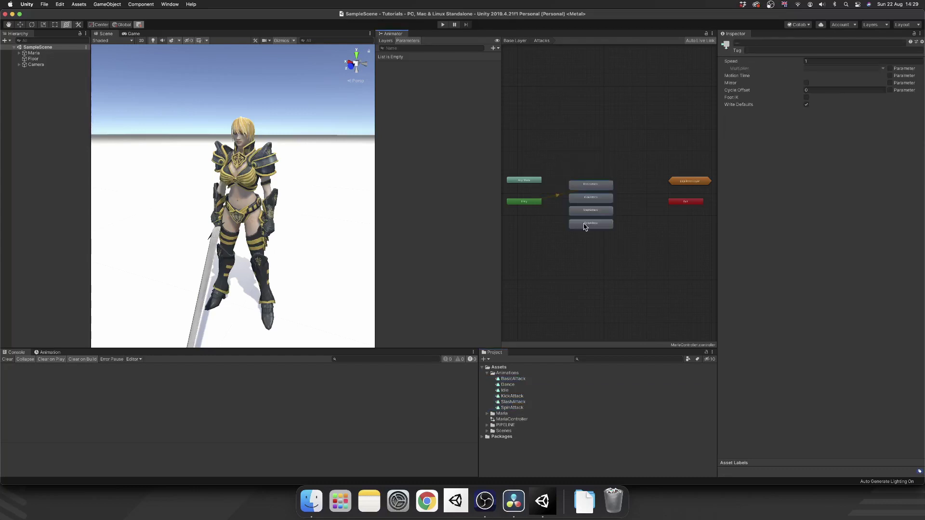
- On the Base Layer, place Attacks under Idle and add an Idle-to-Attacks transition
click(516, 41)
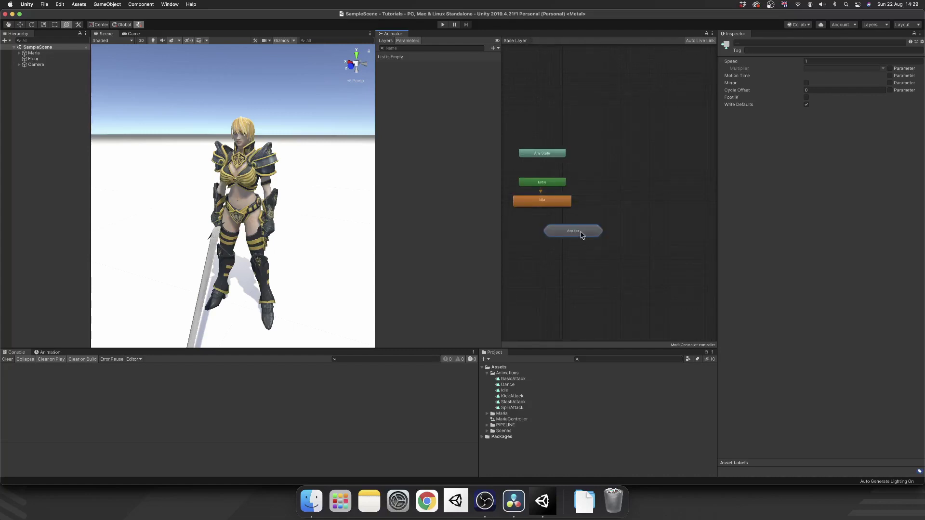
drag(581, 232, 549, 225)
key(a)
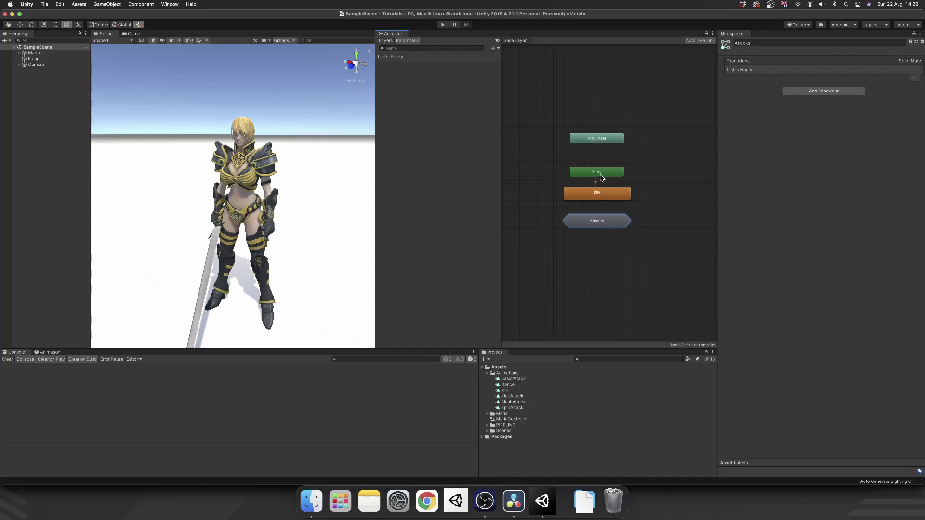
click(599, 196)
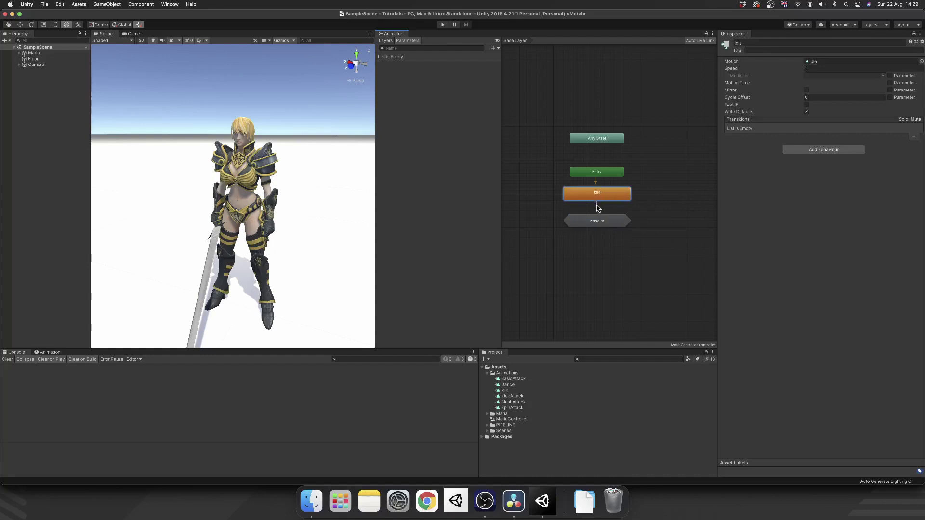
click(599, 221)
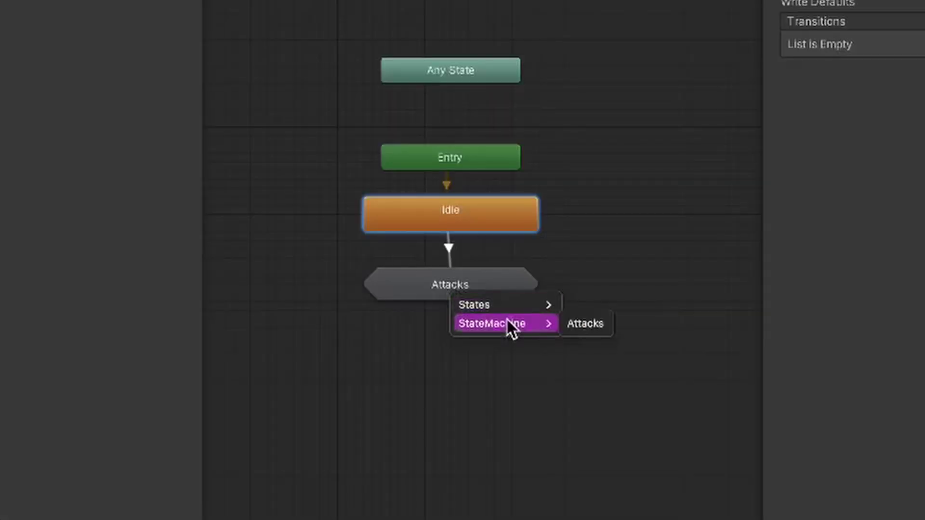
mouse_move(509, 304)
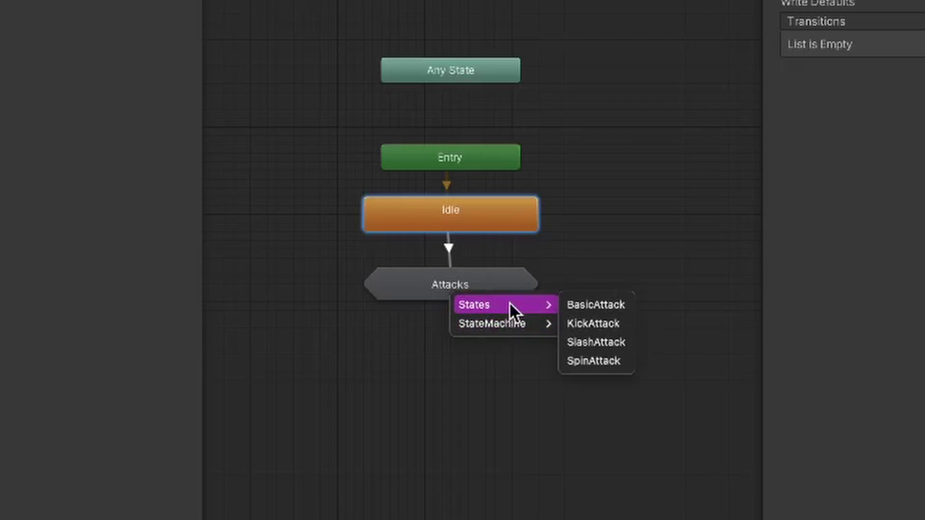
mouse_move(521, 321)
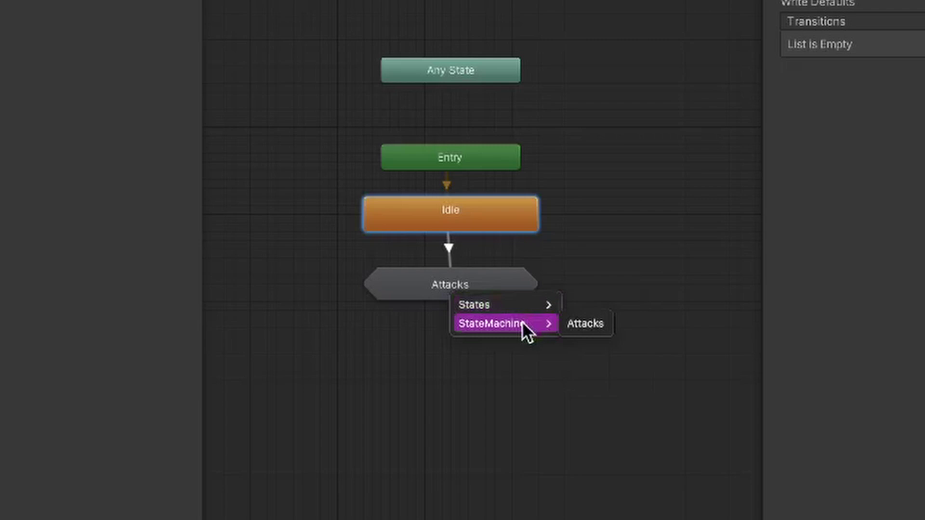
click(573, 329)
- Add a return transition from Attacks back to Idle
right_click(496, 287)
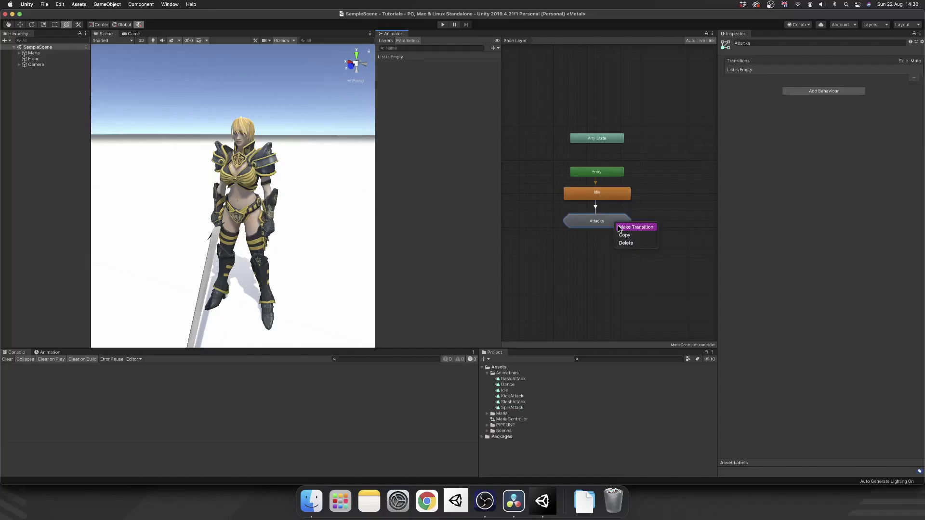
click(538, 299)
click(468, 229)
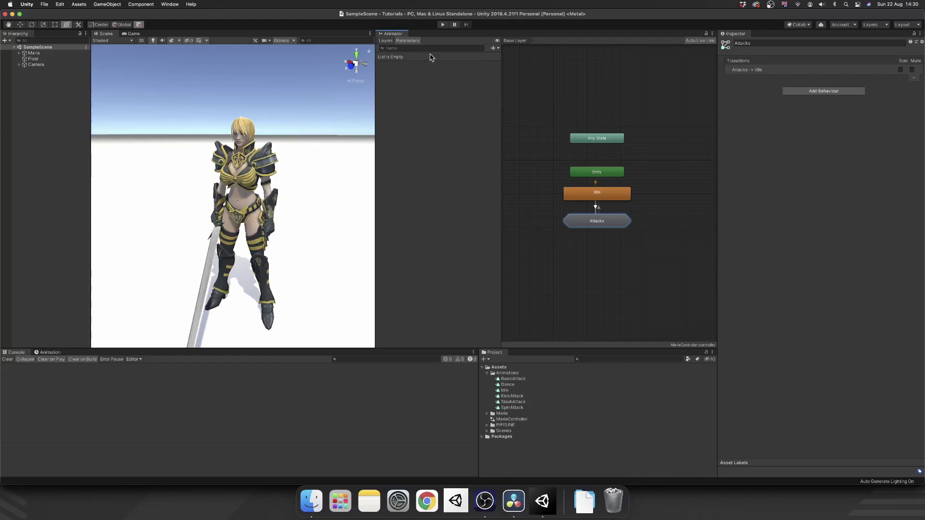
- Add a trigger parameter named Attack
click(492, 47)
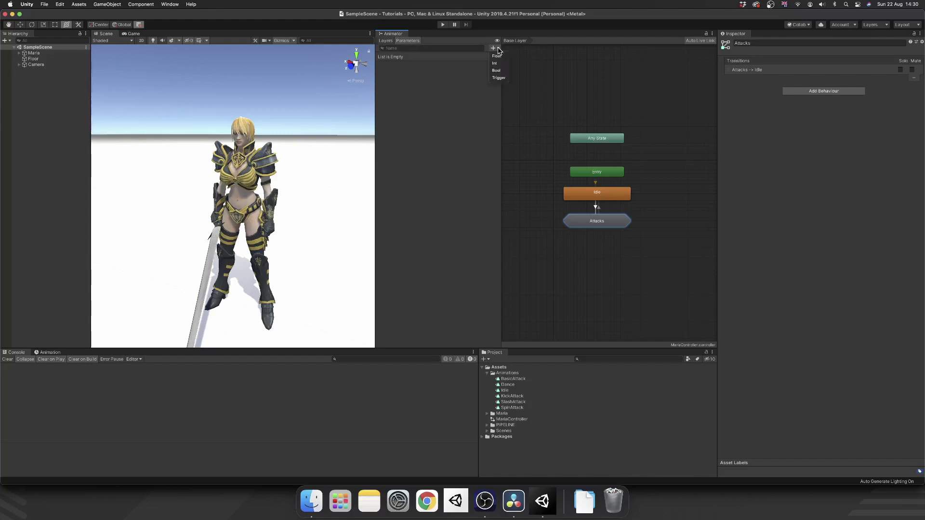
click(499, 78)
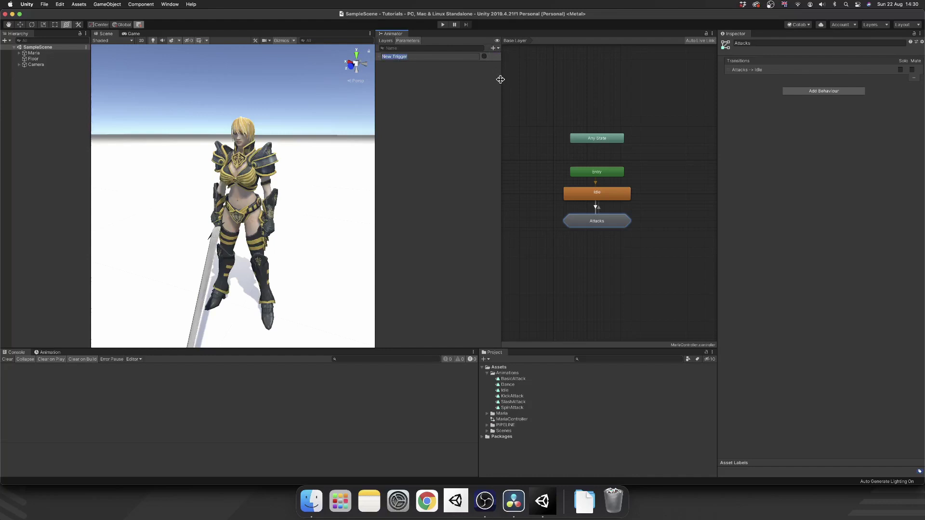
text(Attack)
key(Return)
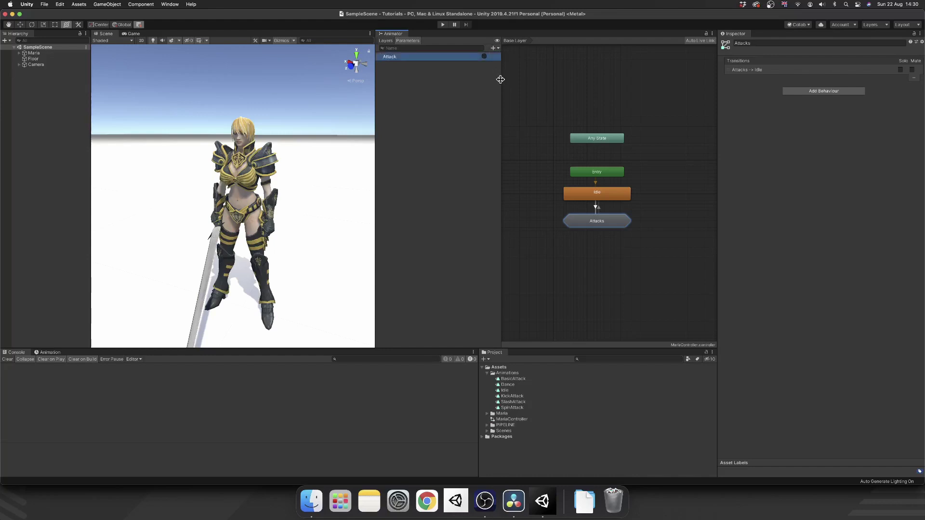
- Add an integer parameter named AttackIndex
click(492, 49)
click(496, 63)
text(Al)
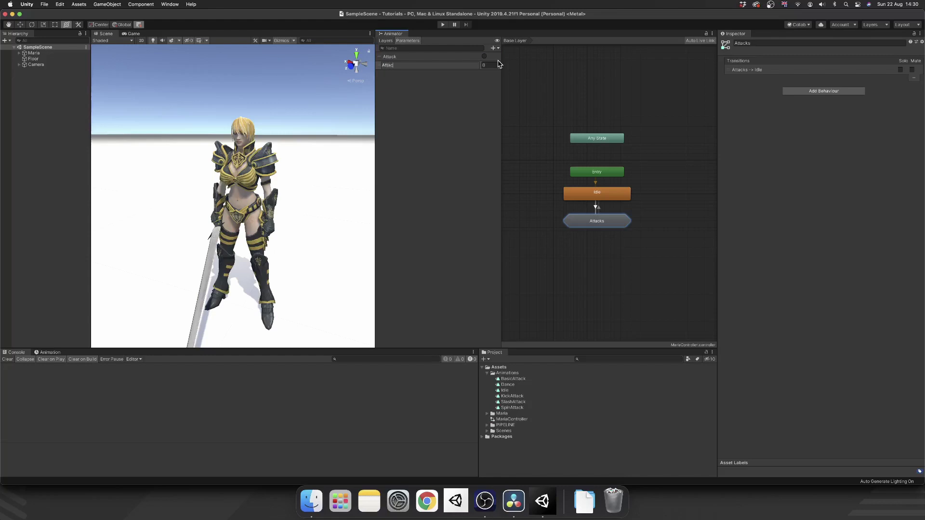
text(tackIndex)
key(Return)
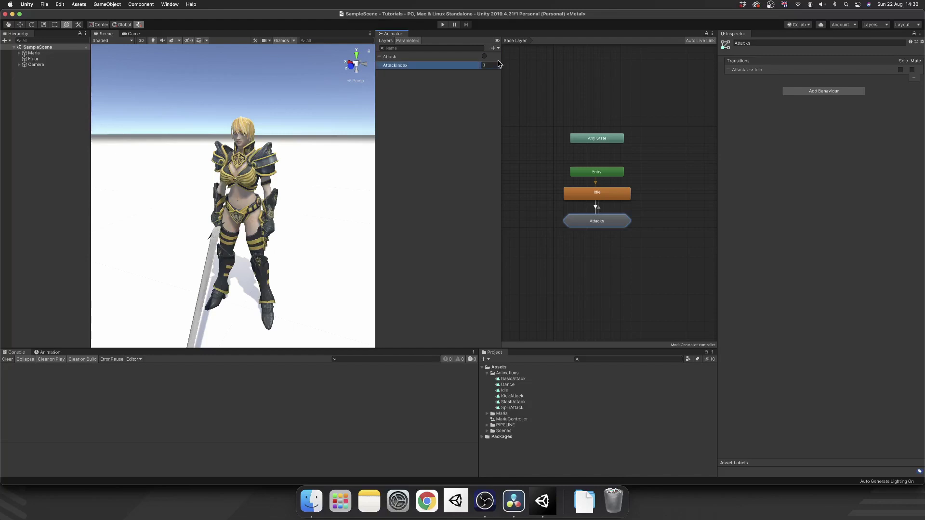
click(597, 207)
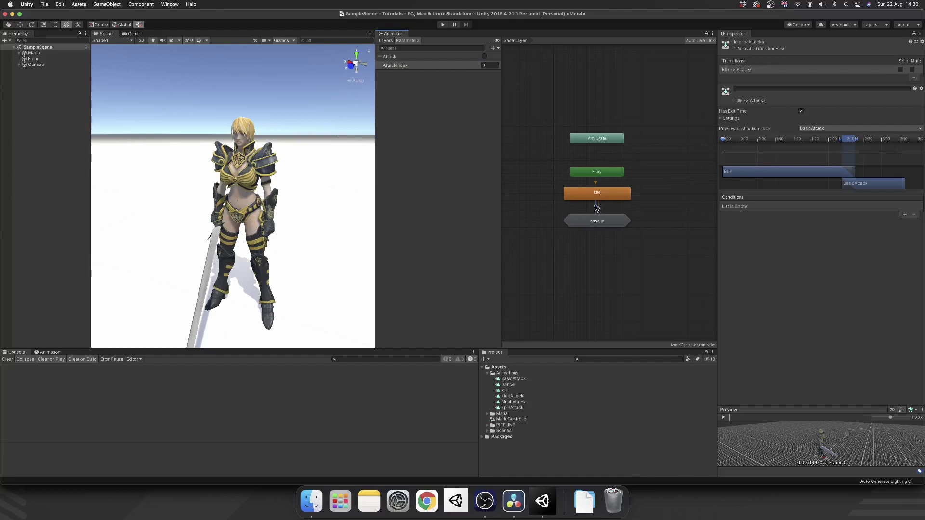
- Disable Has Exit Time on Idle-to-Attacks, add the Attack trigger condition, and enter Attacks
scroll(597, 207, up, 5)
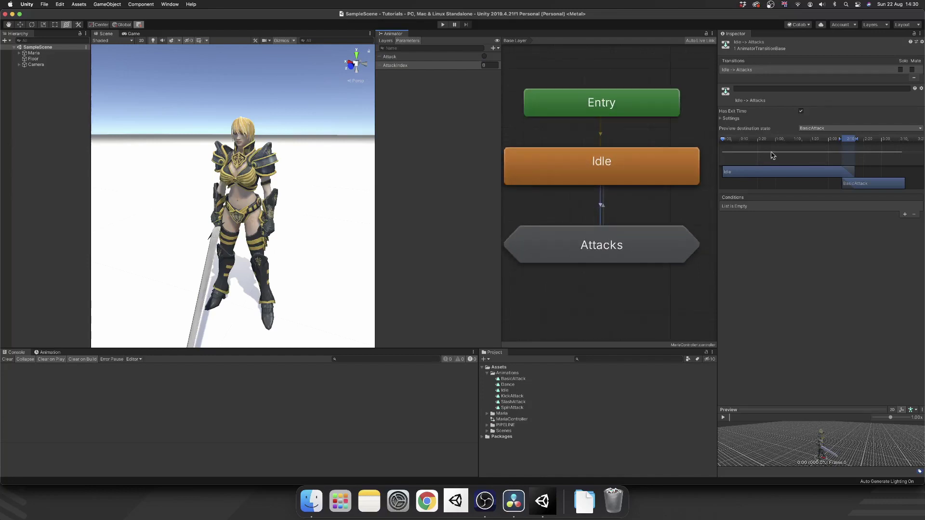
click(800, 112)
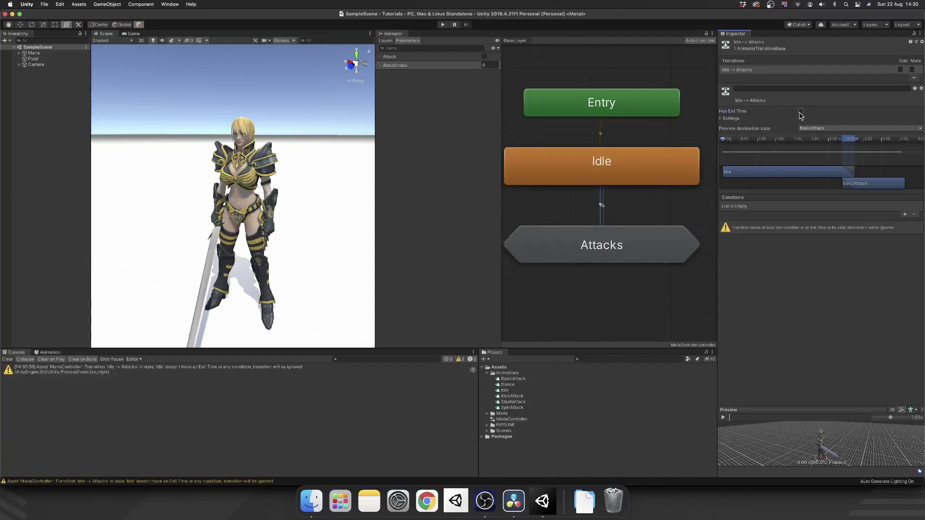
click(906, 215)
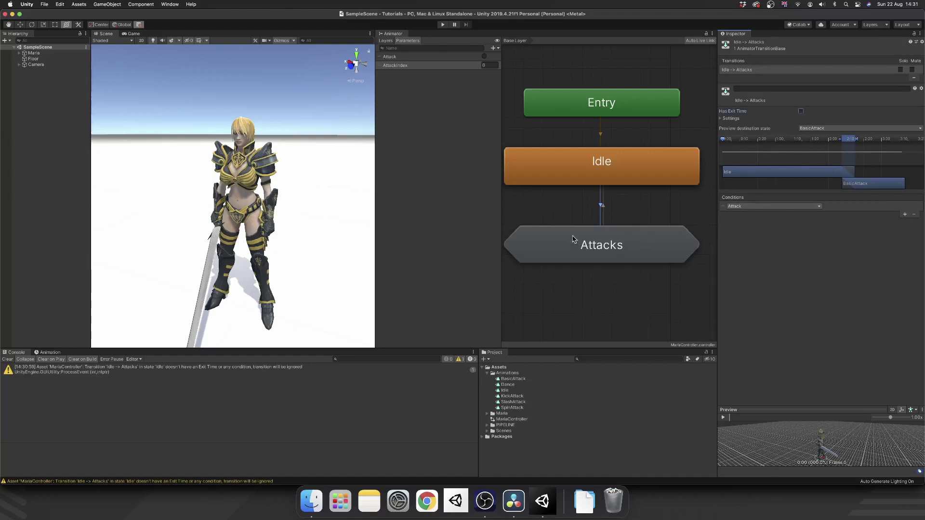
scroll(572, 236, down, 1)
click(597, 216)
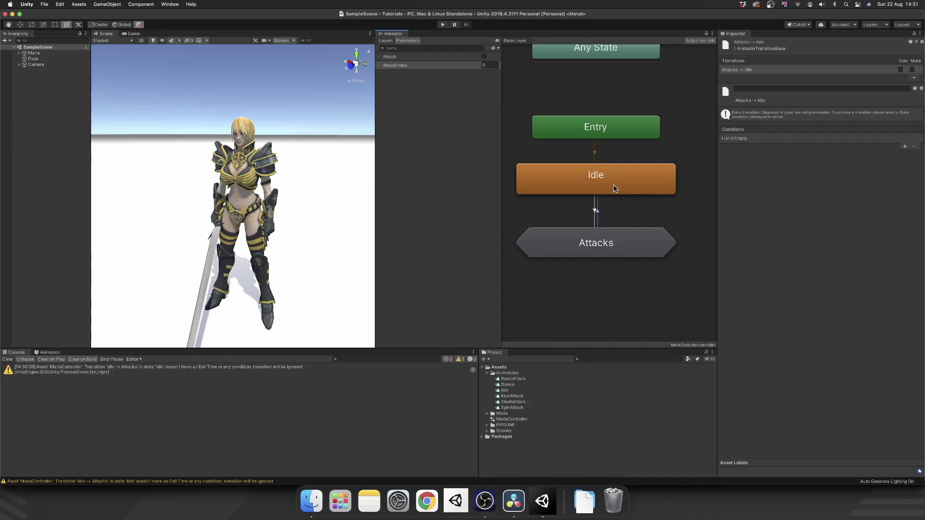
double_click(597, 245)
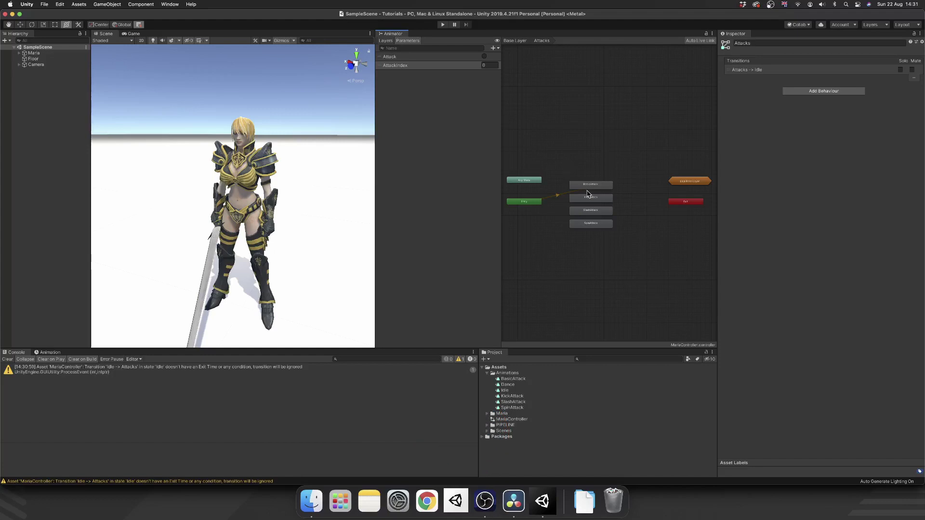
- Add transitions from Entry to KickAttack, SlashAttack and SpinAttack
scroll(554, 214, up, 2)
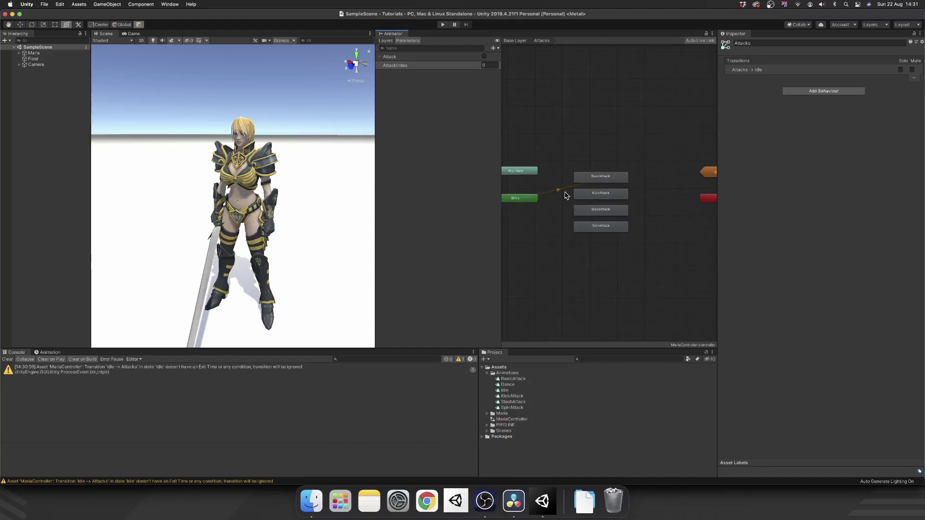
click(514, 40)
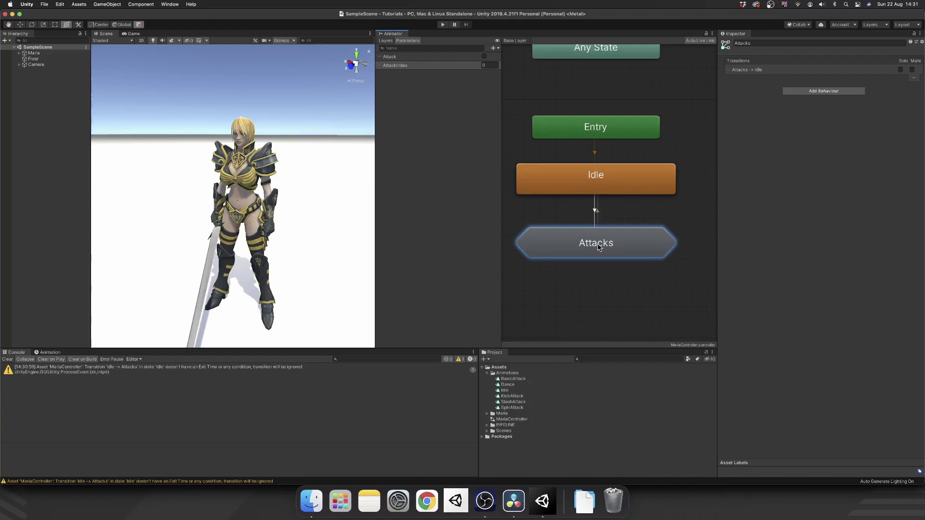
double_click(599, 248)
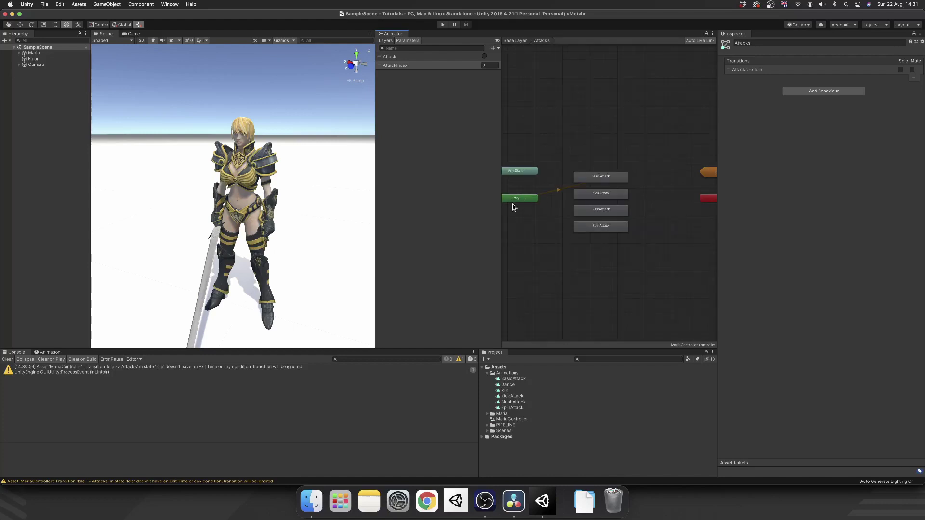
right_click(536, 200)
click(590, 204)
click(599, 196)
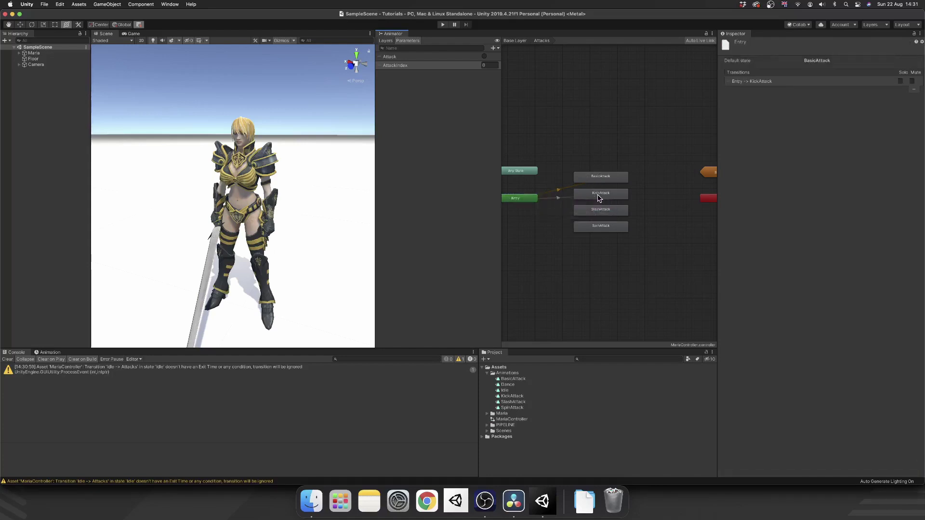
right_click(530, 199)
click(587, 204)
click(598, 210)
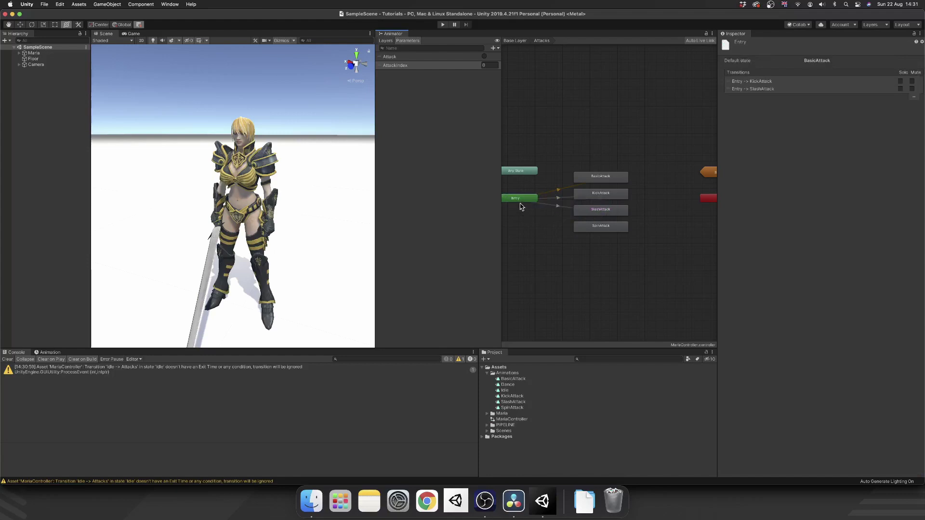
right_click(521, 202)
click(561, 205)
click(589, 227)
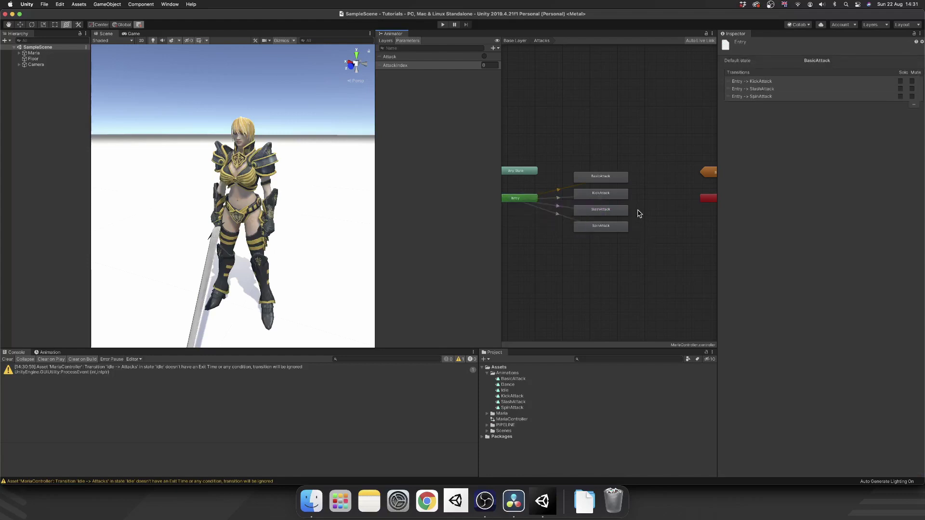
- Connect BasicAttack, KickAttack, SlashAttack and SpinAttack each to the Exit node
drag(708, 198, 686, 198)
right_click(611, 179)
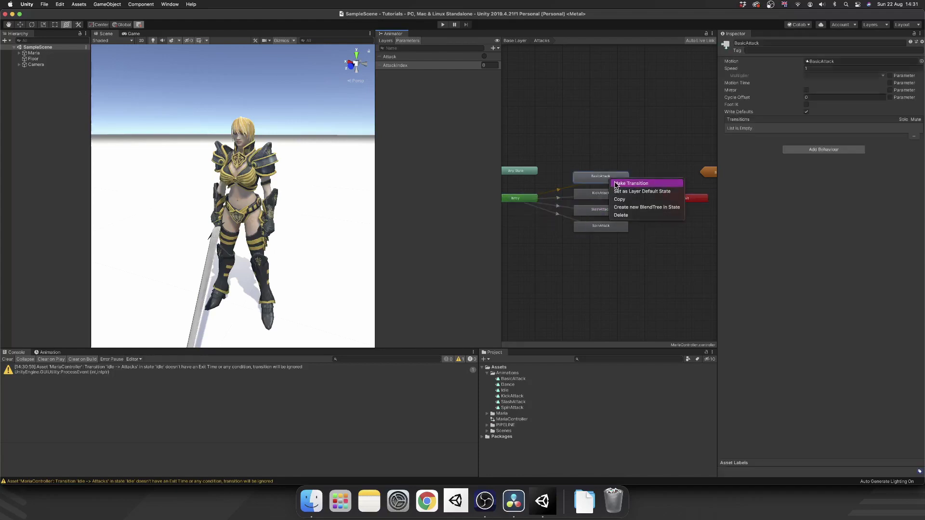
click(616, 184)
click(675, 198)
right_click(609, 195)
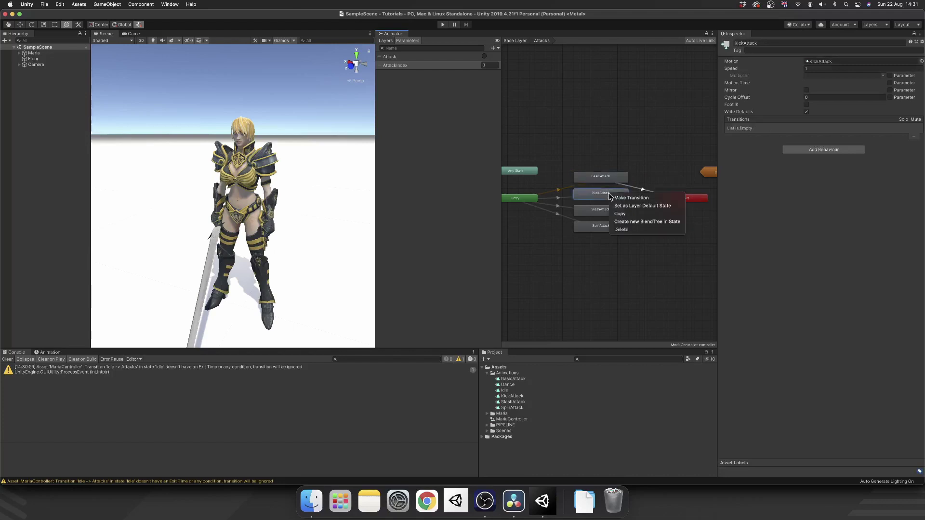
click(675, 199)
click(684, 199)
right_click(619, 212)
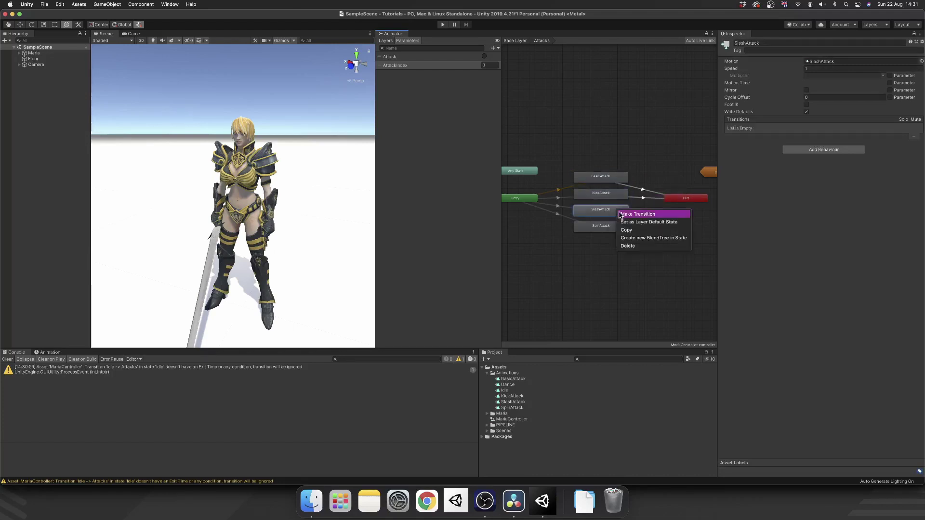
click(621, 215)
click(682, 198)
right_click(620, 226)
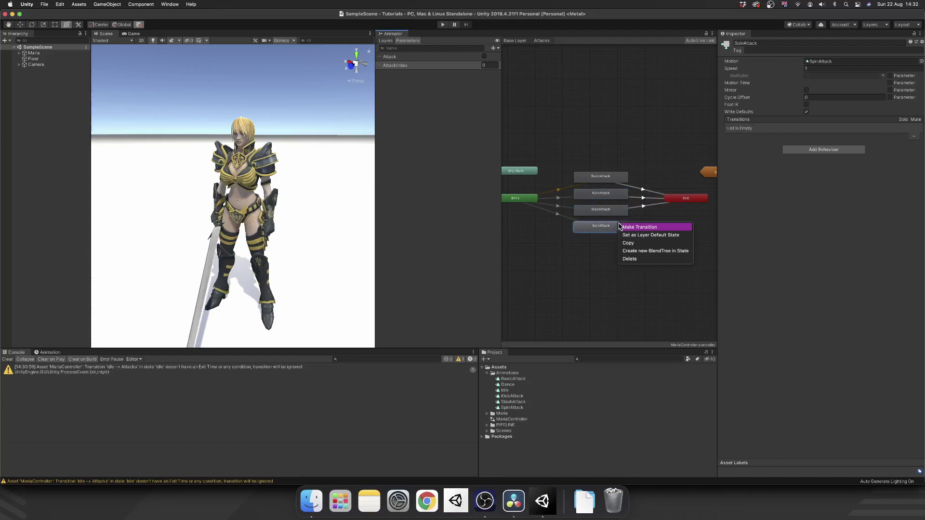
click(624, 226)
click(687, 199)
click(515, 41)
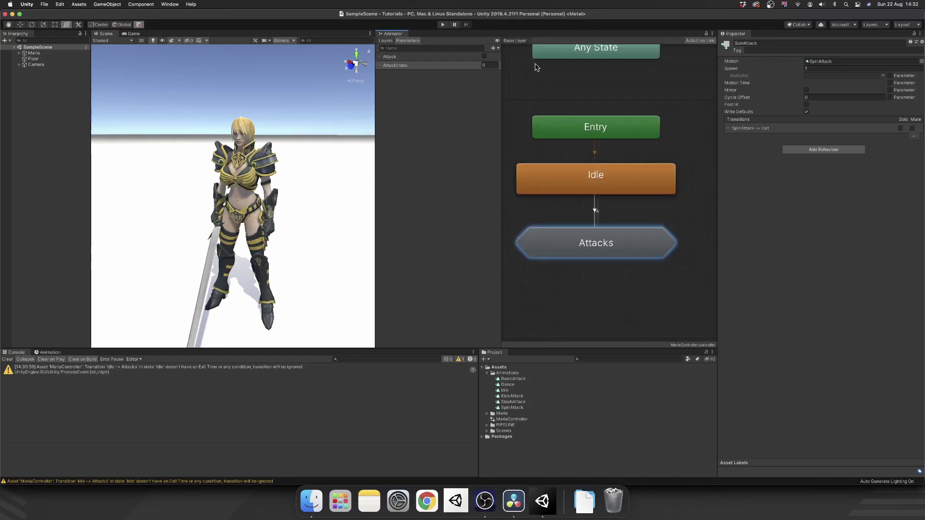
double_click(572, 233)
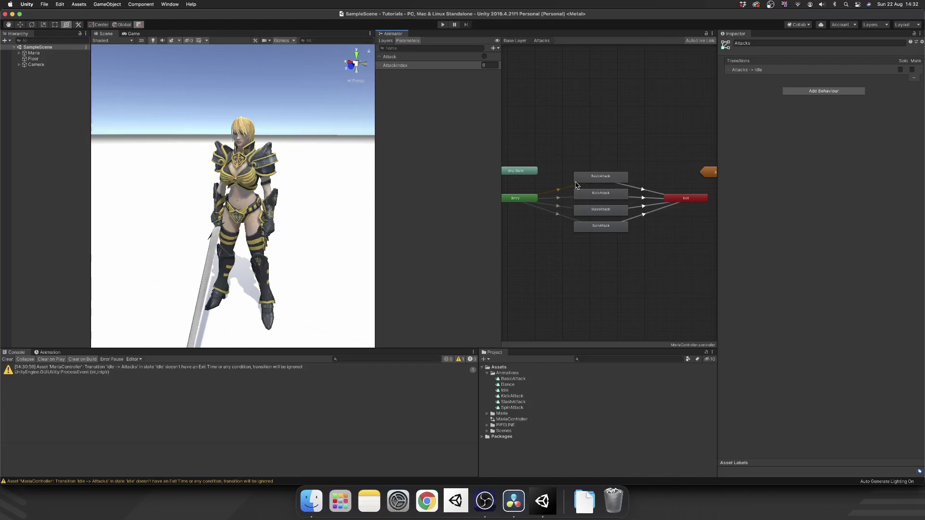
- Give the Entry-to-KickAttack transition the condition AttackIndex Equals 1
click(559, 190)
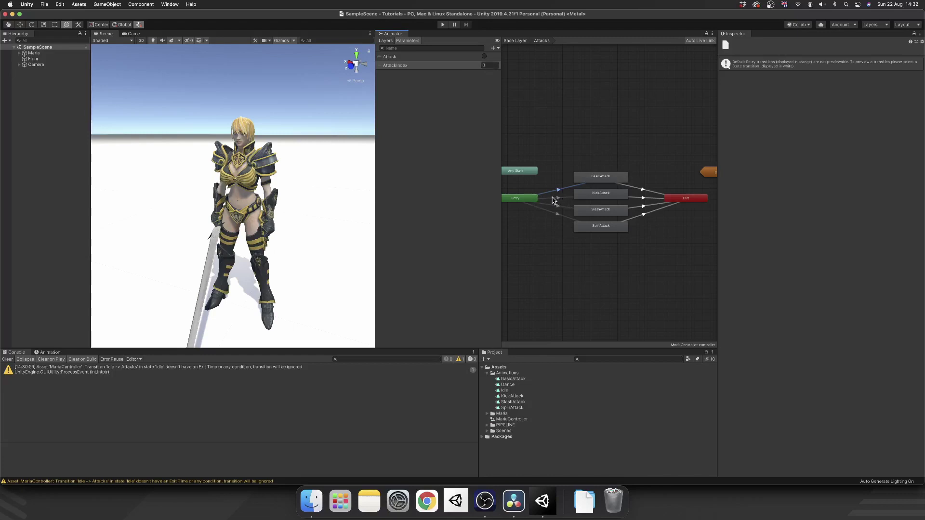
click(557, 198)
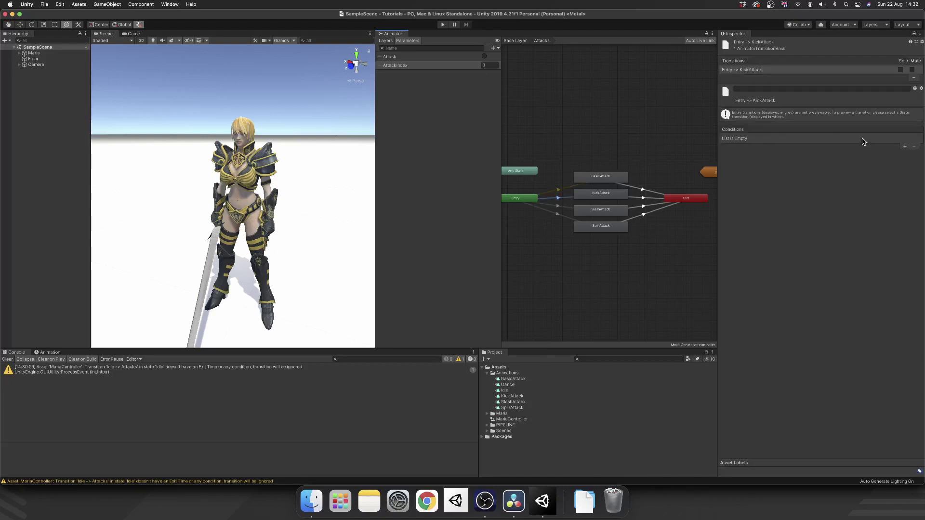
click(904, 147)
click(768, 138)
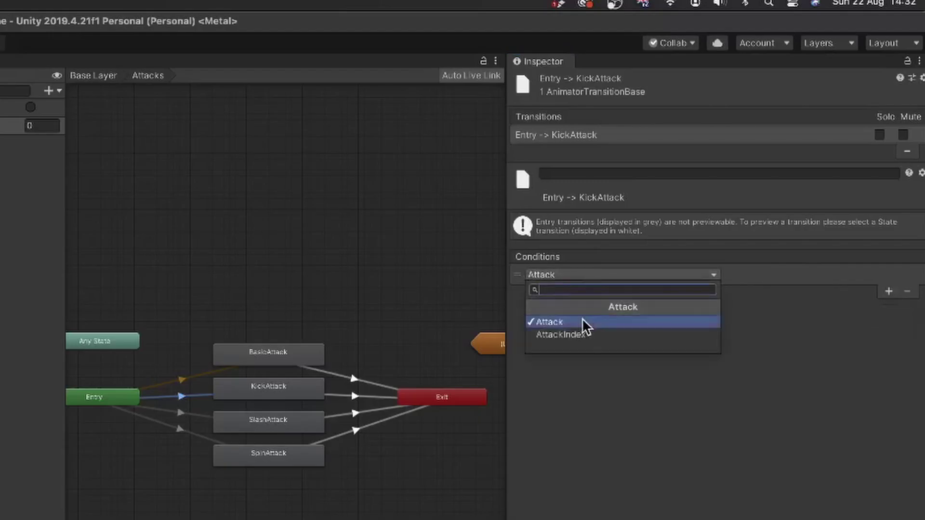
click(582, 335)
click(767, 277)
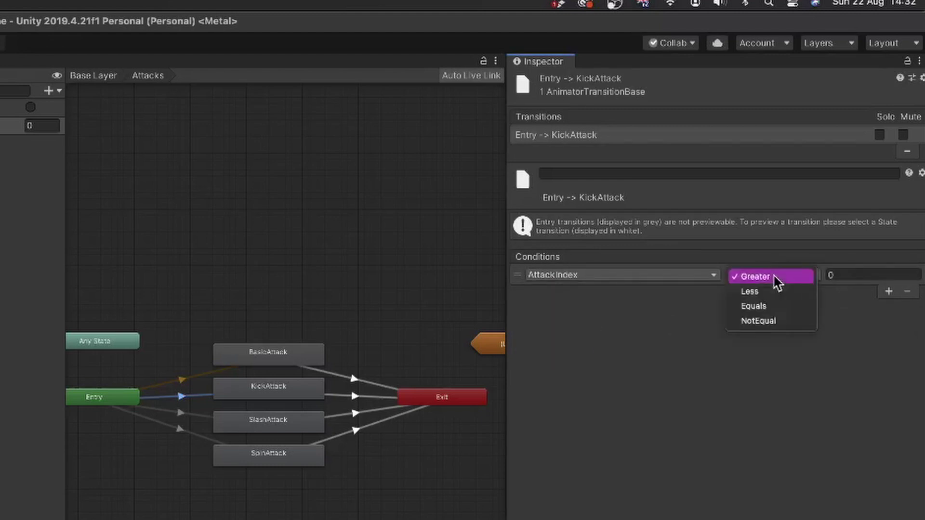
click(774, 308)
click(859, 275)
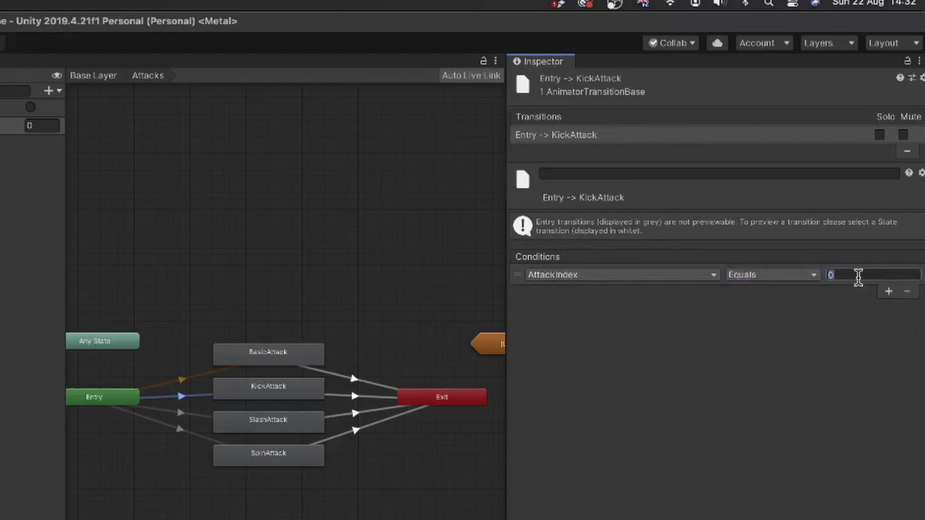
text(1)
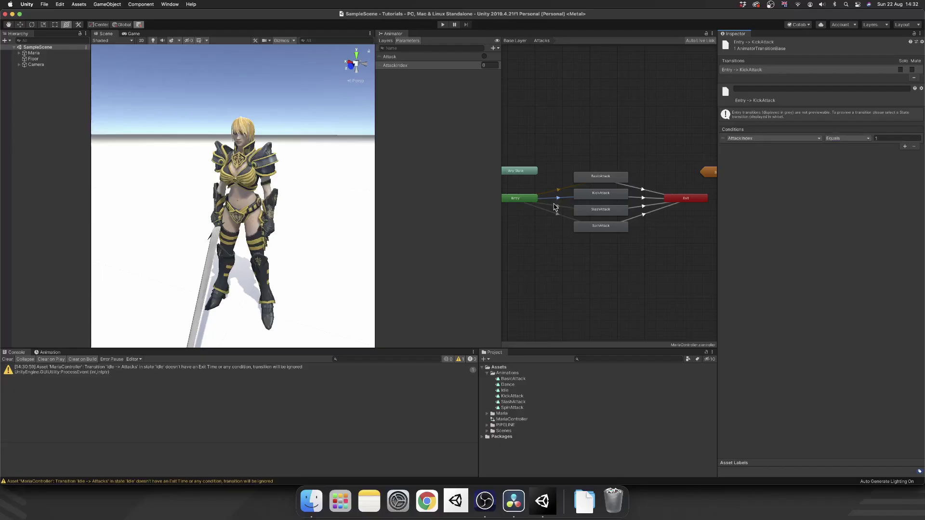
- Give the Entry-to-SlashAttack transition the condition AttackIndex Equals 2
click(181, 414)
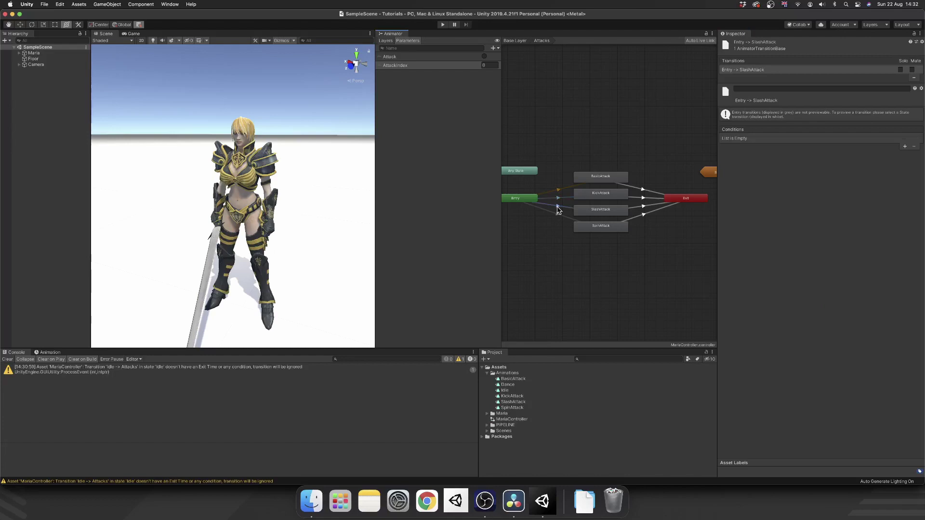
click(905, 147)
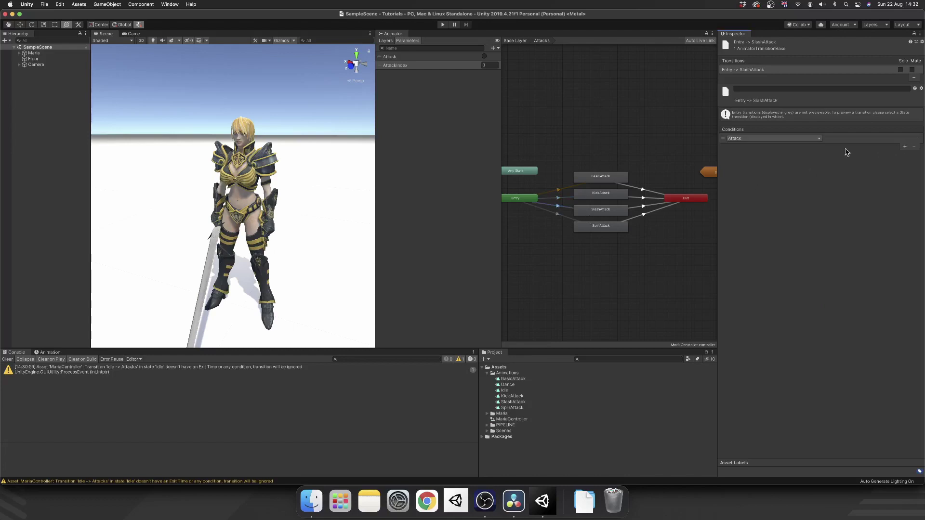
click(753, 139)
click(754, 168)
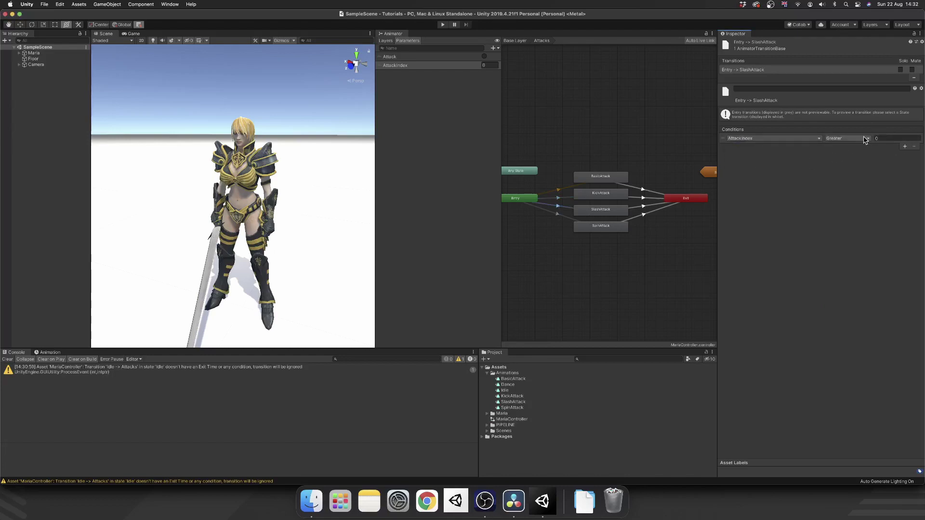
click(847, 138)
click(840, 154)
click(889, 137)
text(2)
- Give the Entry-to-SpinAttack transition the condition AttackIndex Equals 3
click(559, 213)
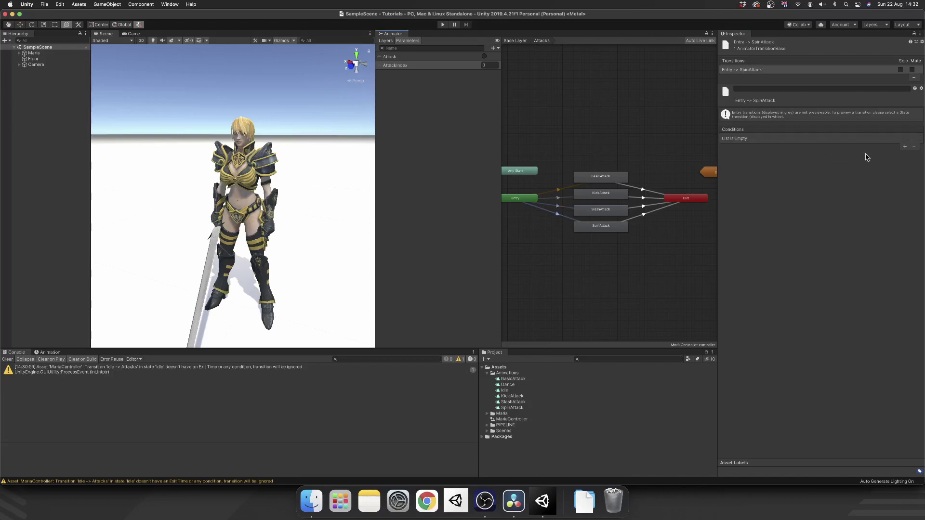
click(904, 146)
click(780, 140)
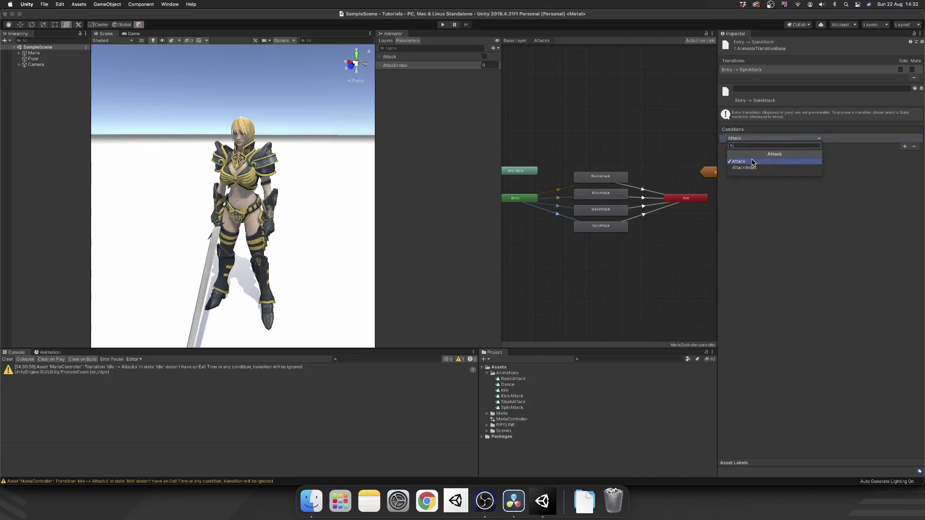
click(770, 163)
click(846, 138)
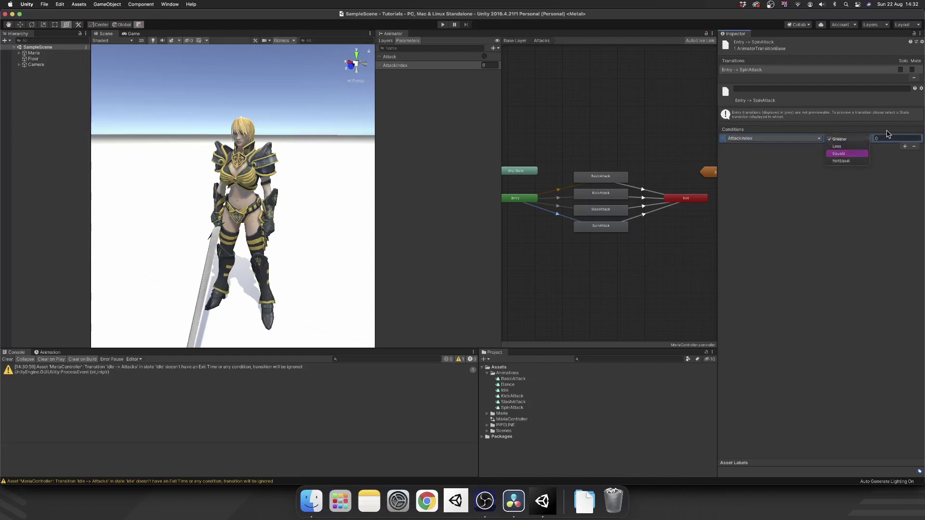
click(841, 155)
click(886, 137)
text(3)
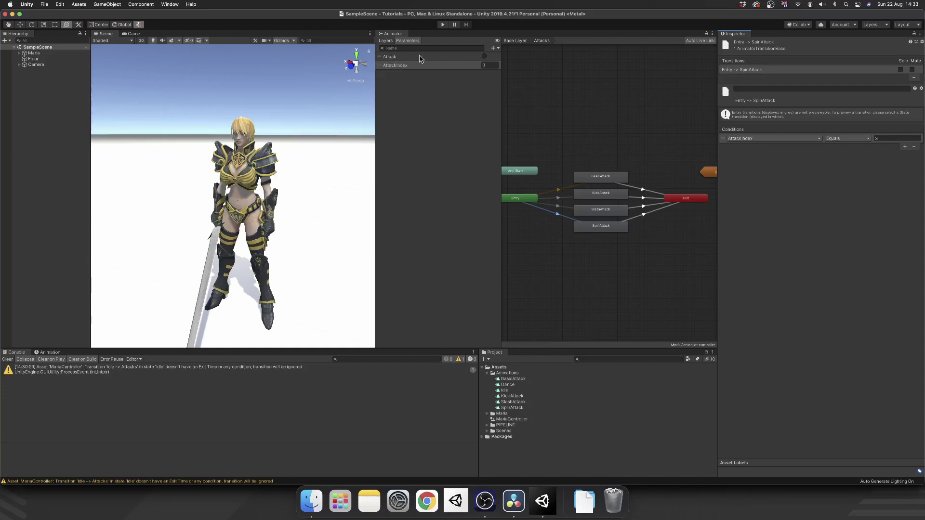
- Create a new C# script named Maria in the Assets folder
click(514, 41)
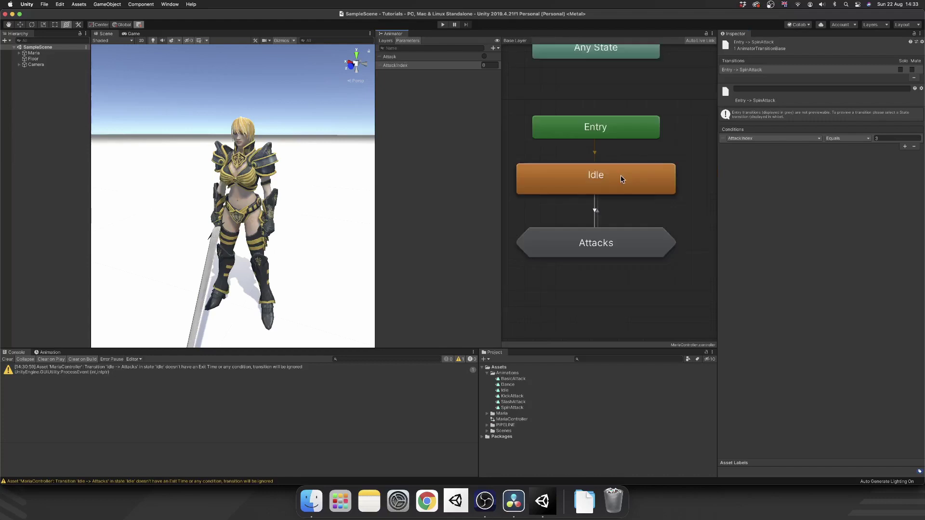
double_click(578, 244)
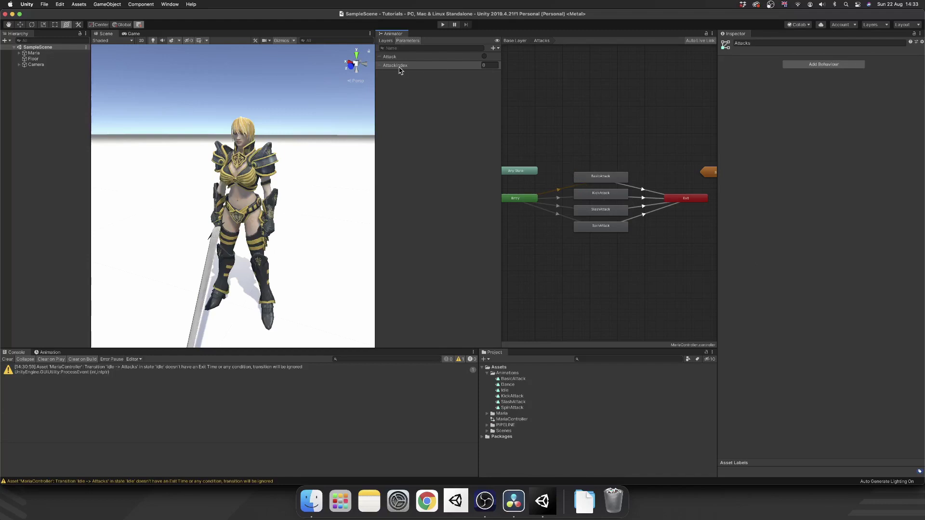
click(488, 374)
right_click(502, 385)
mouse_move(524, 292)
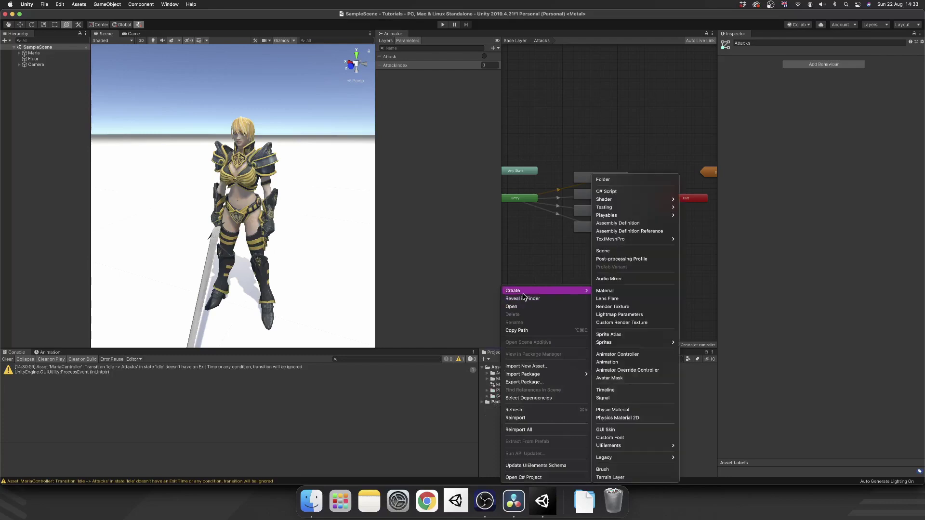
click(612, 192)
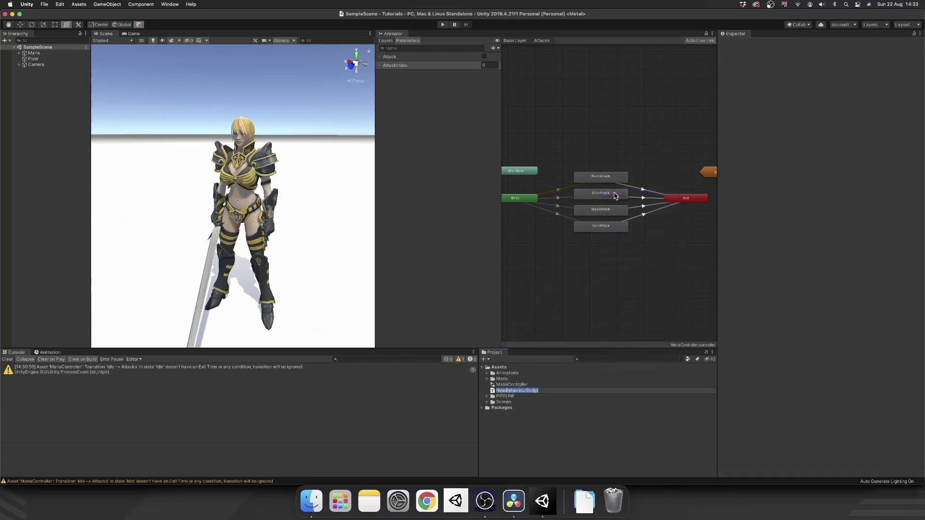
text(Maria)
key(Return)
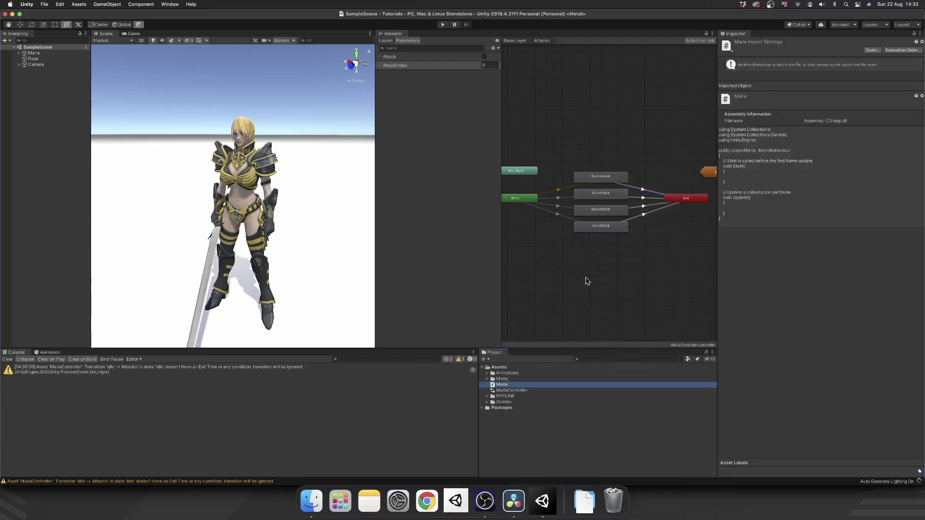
- Open the Maria script and declare a 'private Animator anim;' field
double_click(501, 384)
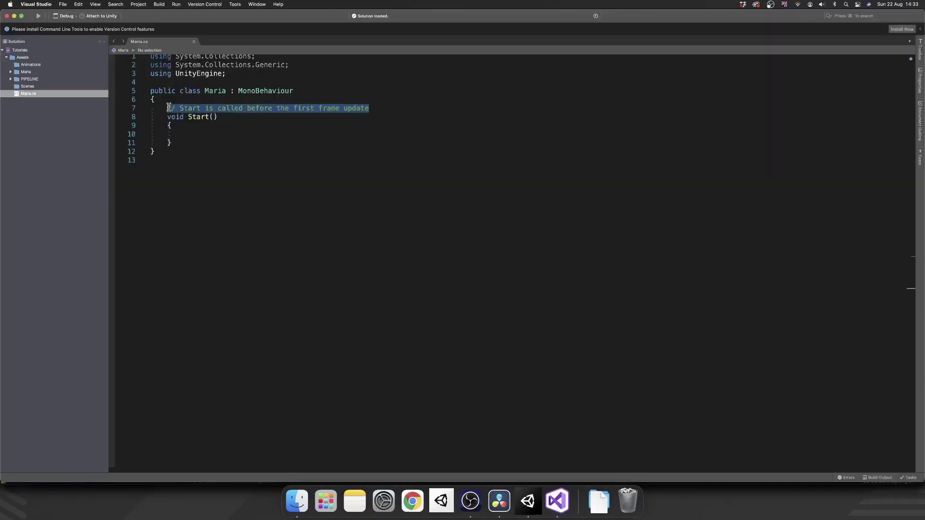
text(priva)
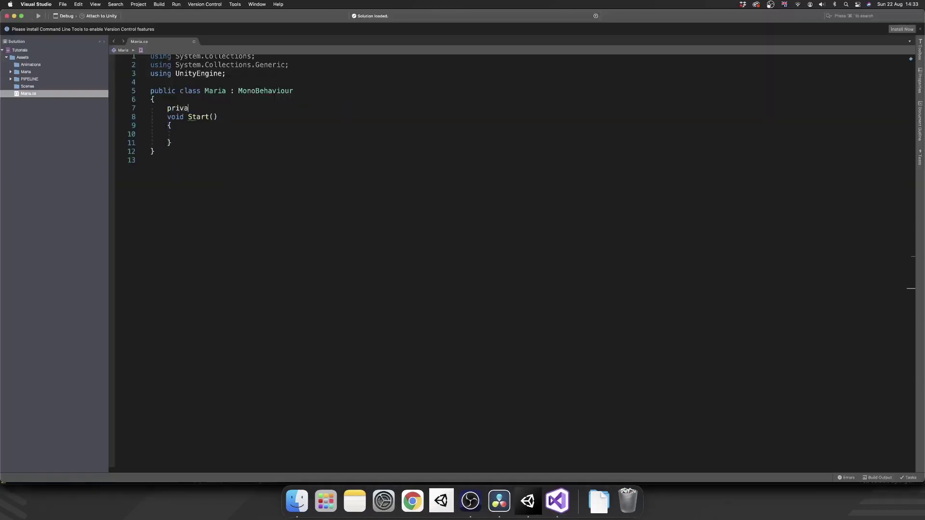
text(te Animator anim;)
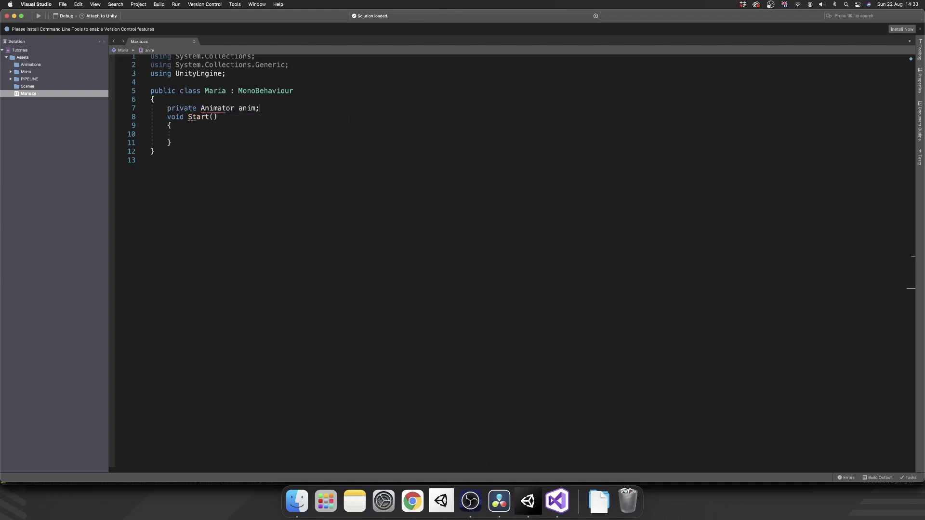
key(Return)
- In Start(), assign 'anim = GetComponent<Animator>();'
click(199, 143)
text(a)
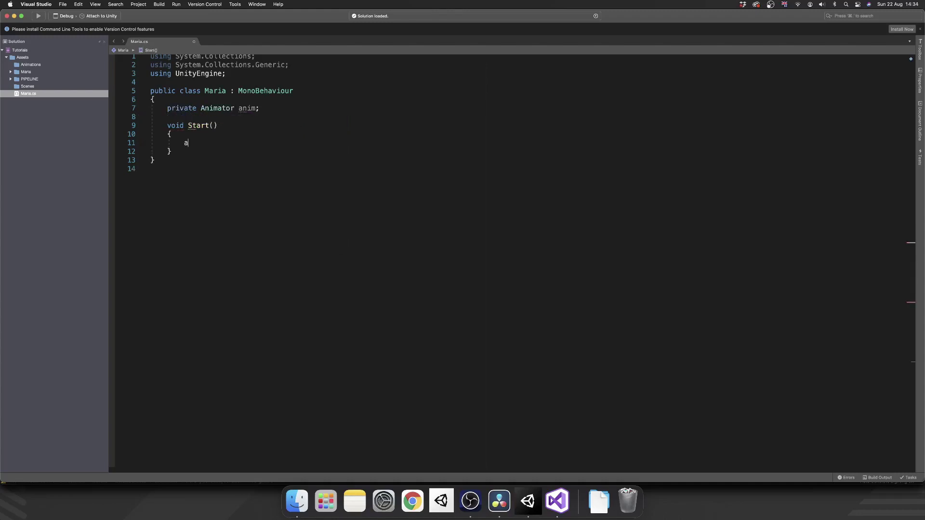
text(nim = GetComponent)
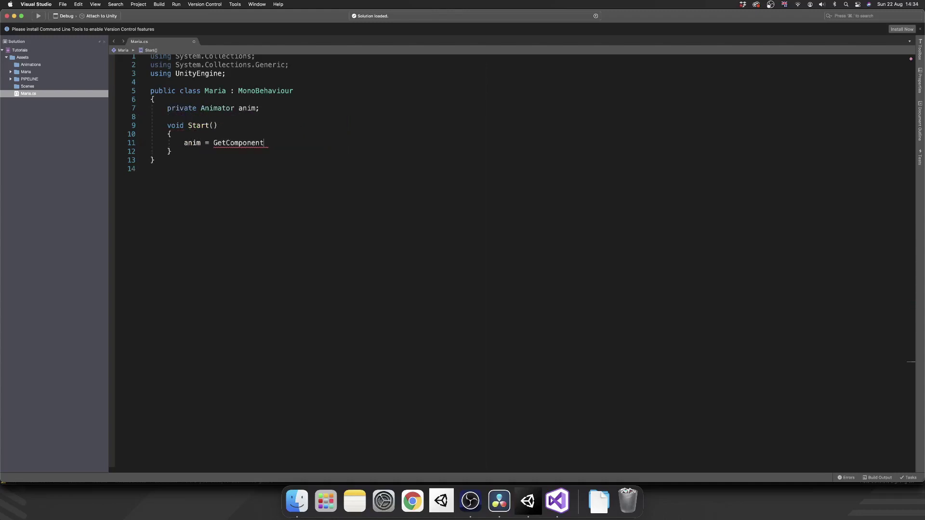
text(<Anim>)
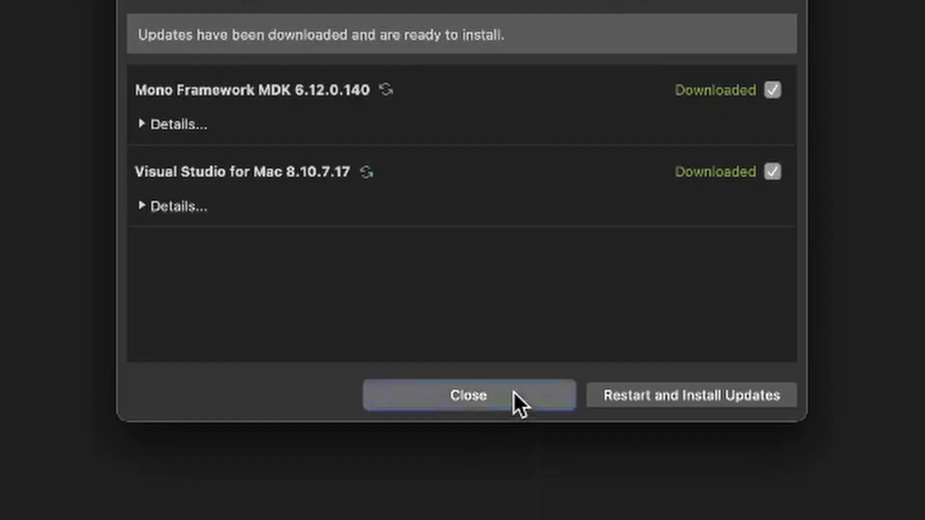
click(479, 305)
text(ator)
key(Escape)
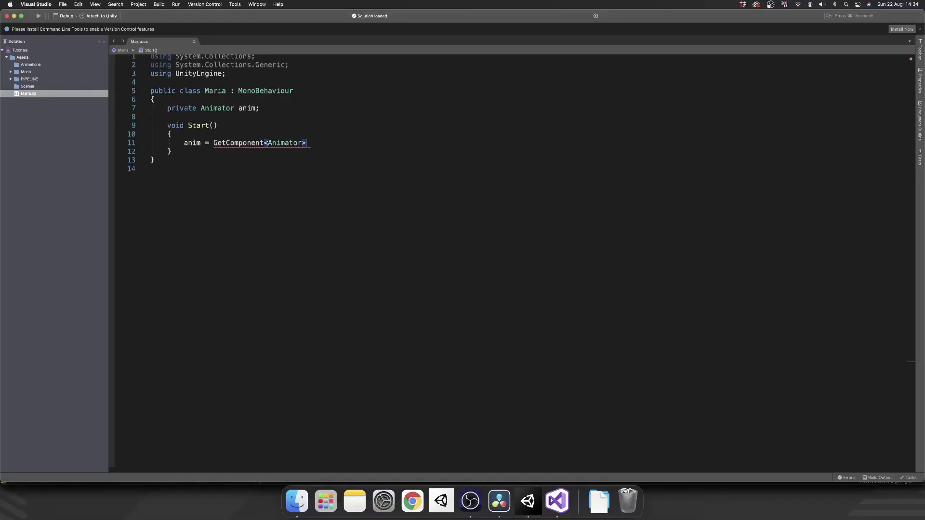
text(();)
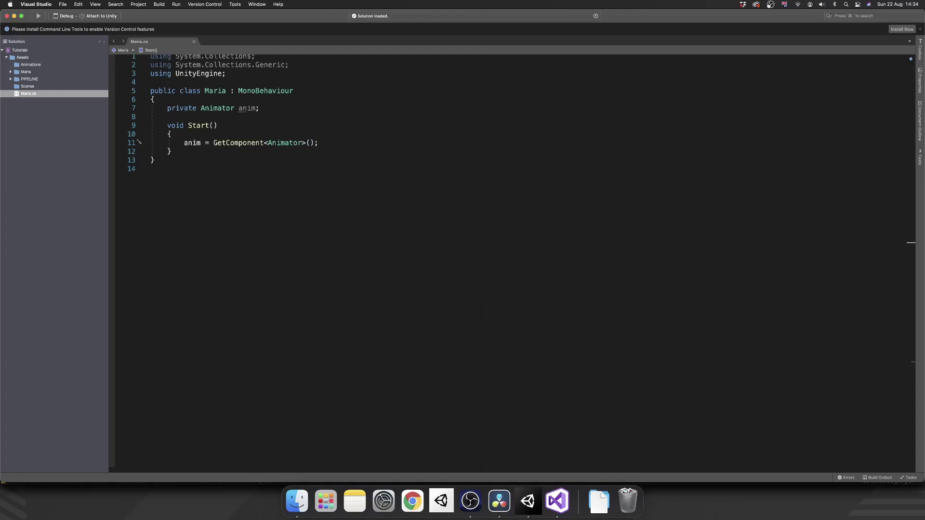
key(Return)
key(Return)
- Change Start's return type to IEnumerator and add a while (true) loop inside it
double_click(181, 126)
text(IEnumerator)
click(204, 159)
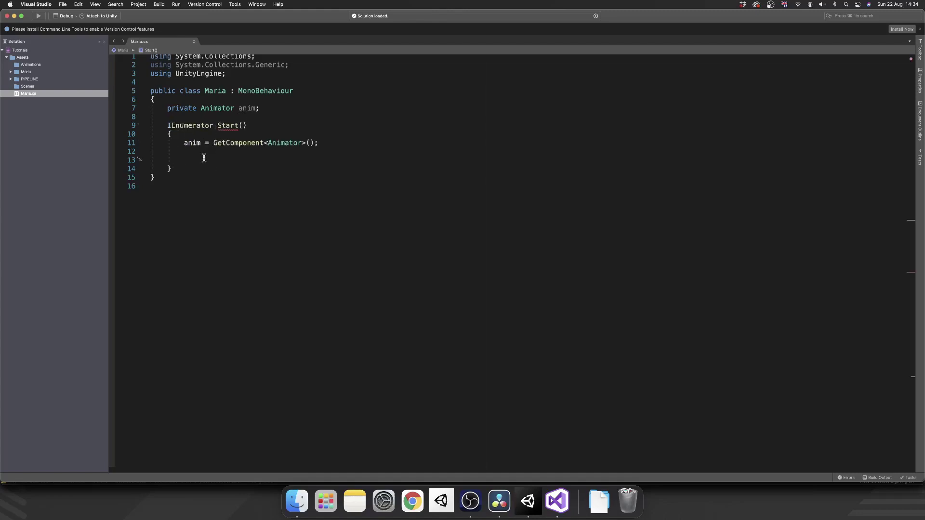
text(while)
key(Tab)
key(Tab)
key(Return)
- Make the loop wait 3 seconds with yield return new WaitForSeconds(3)
text(yield return)
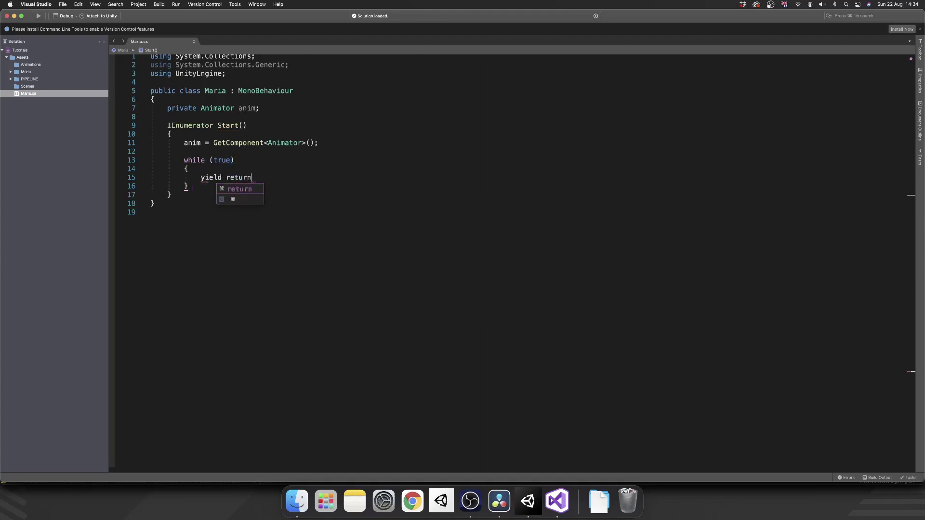
text( Wait)
key(Down)
key(Down)
key(Return)
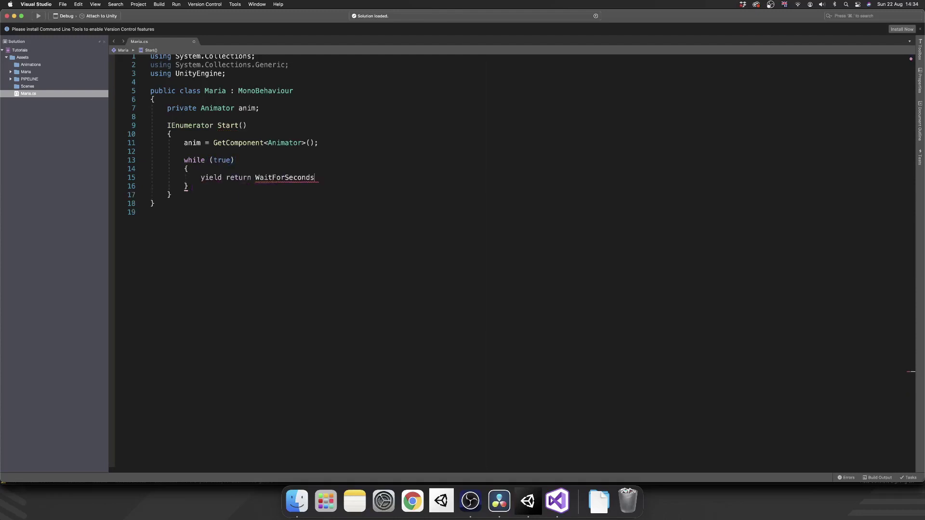
text((3))
click(255, 177)
text(new)
click(351, 181)
- After the wait, set AttackIndex to Random.Range(0,4) on anim and fire the Attack trigger
key(Return)
key(Return)
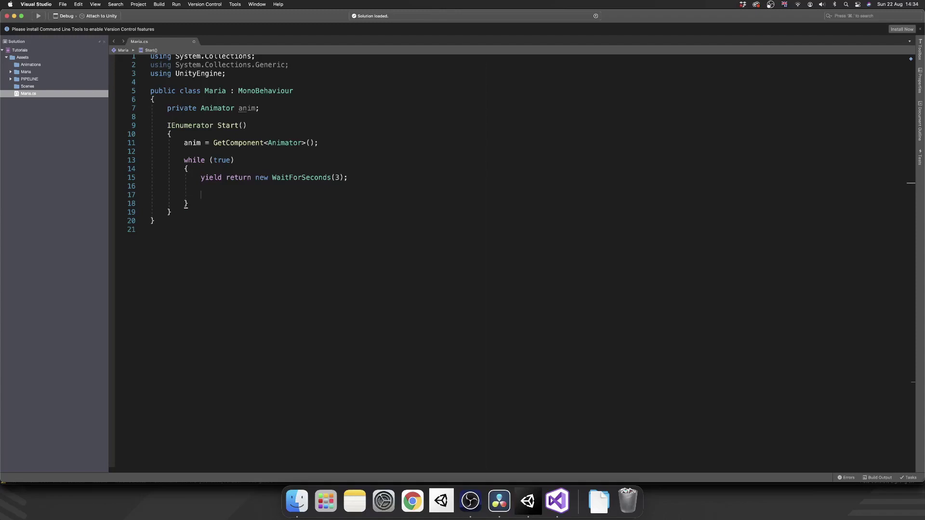
text(anim.S)
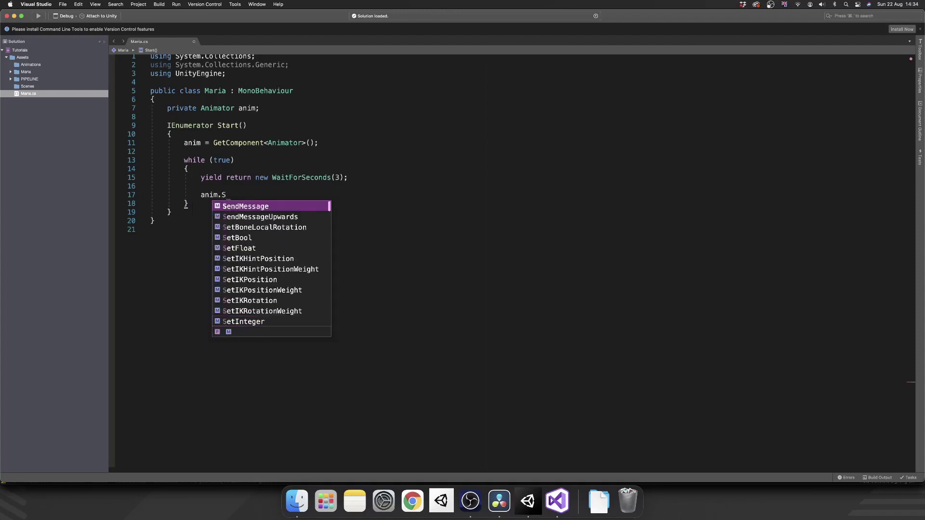
text(etIn)
key(Return)
text(()
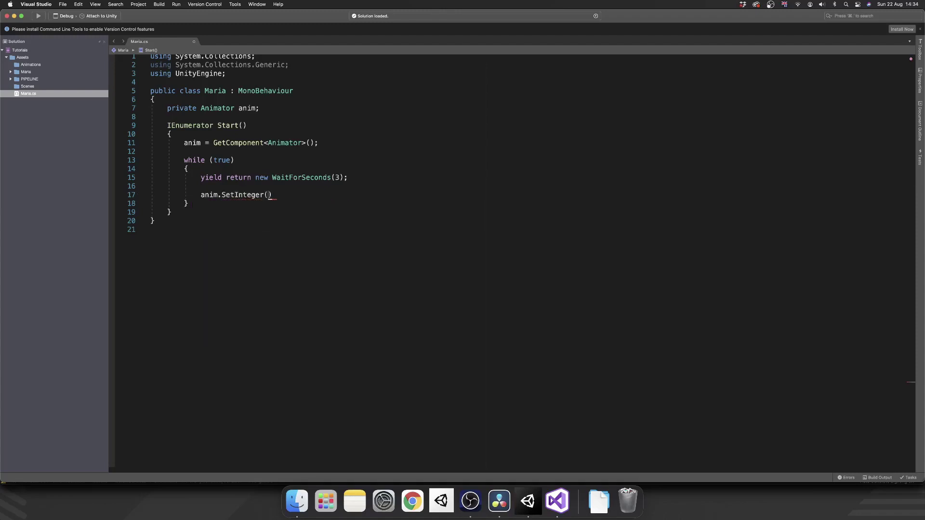
text("AttackIndex")
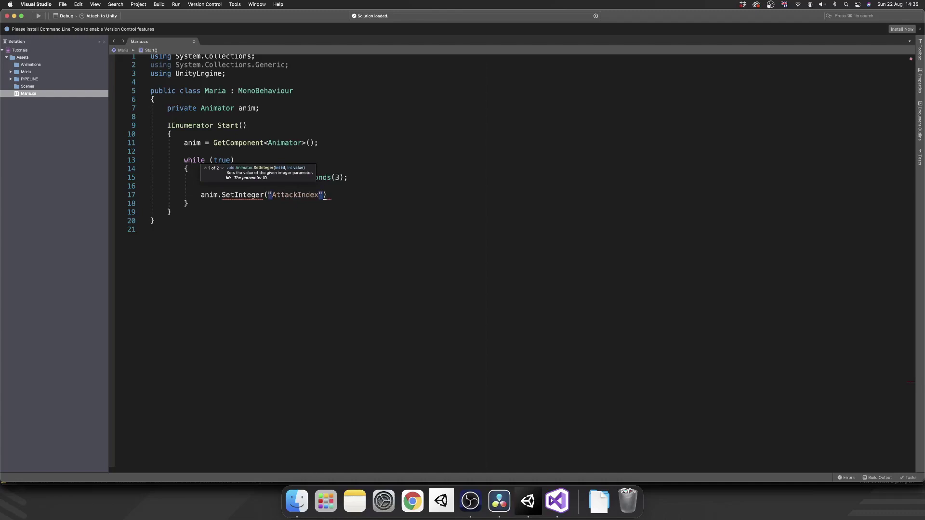
text(, Random.R)
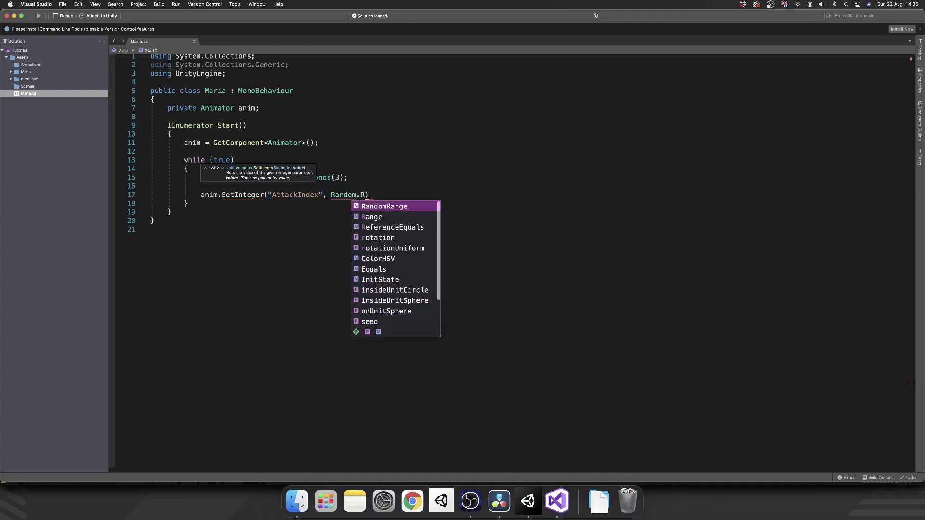
text(ange(0)
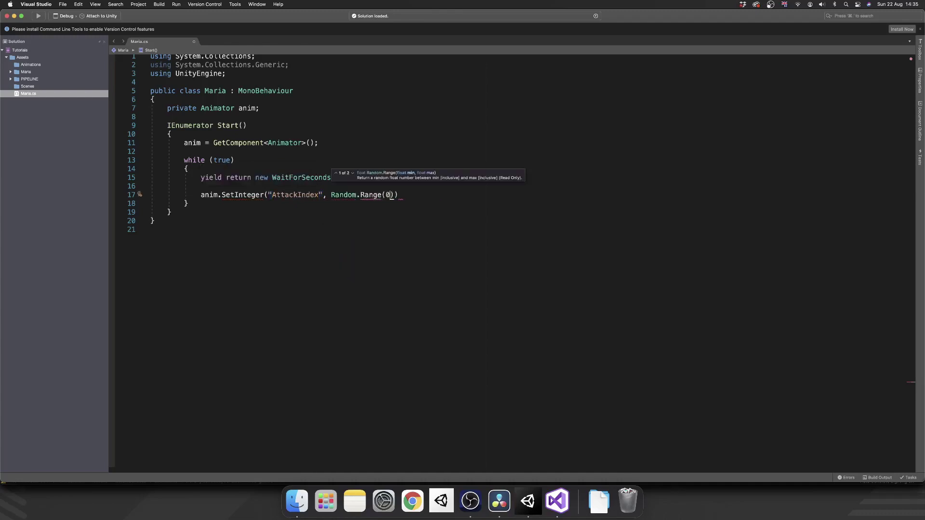
text(,4)
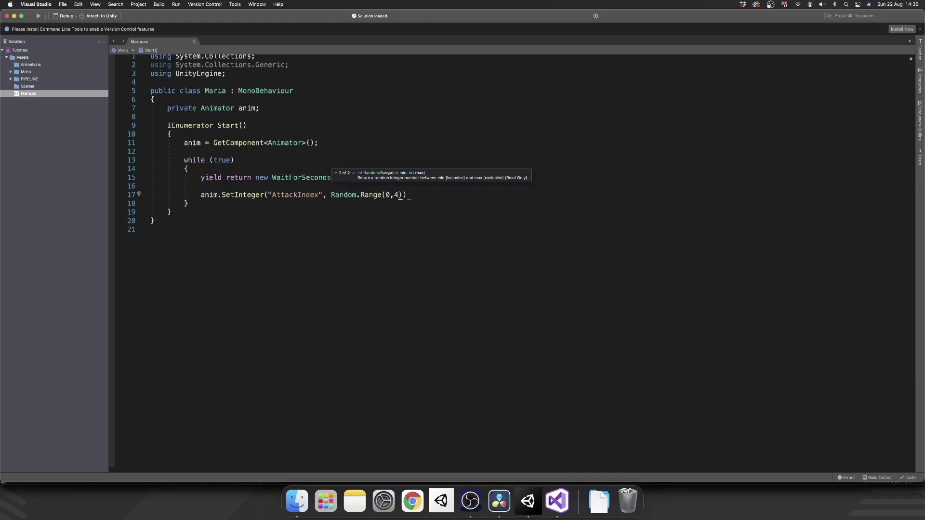
text());)
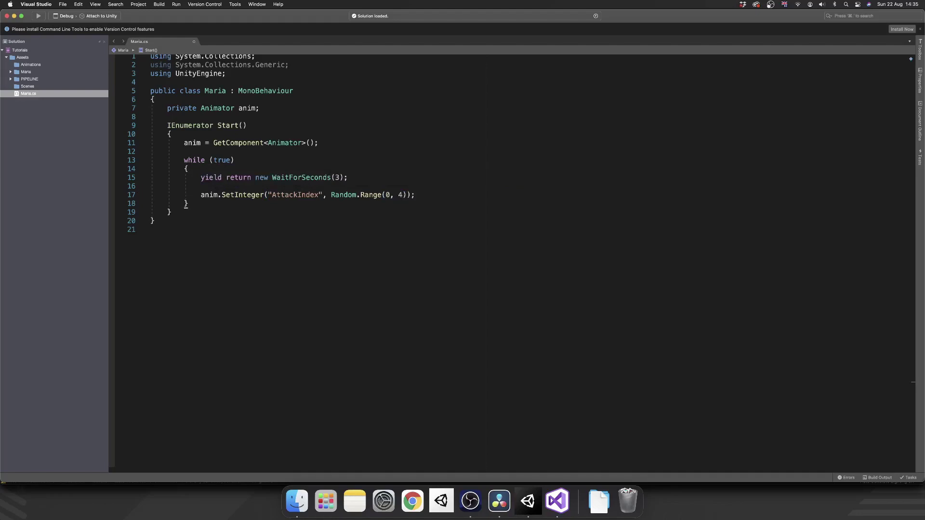
key(Return)
text(anim)
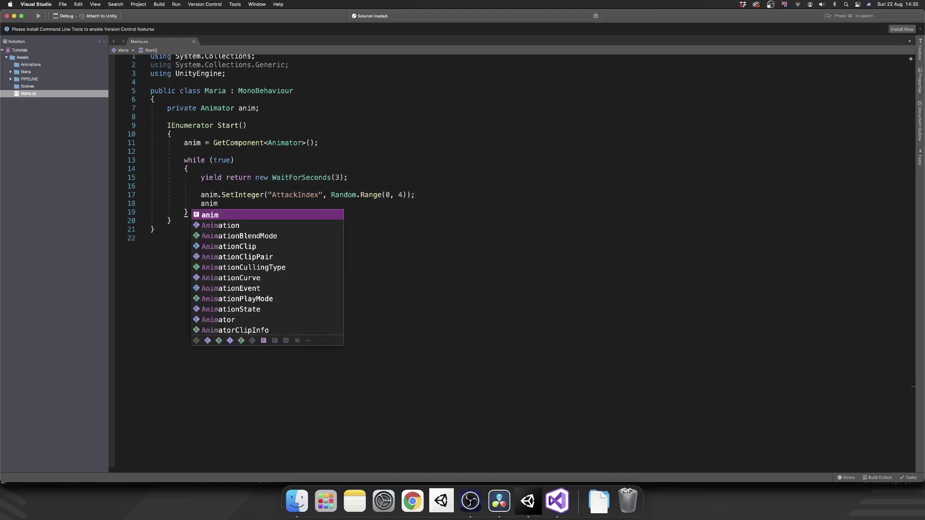
text(.S)
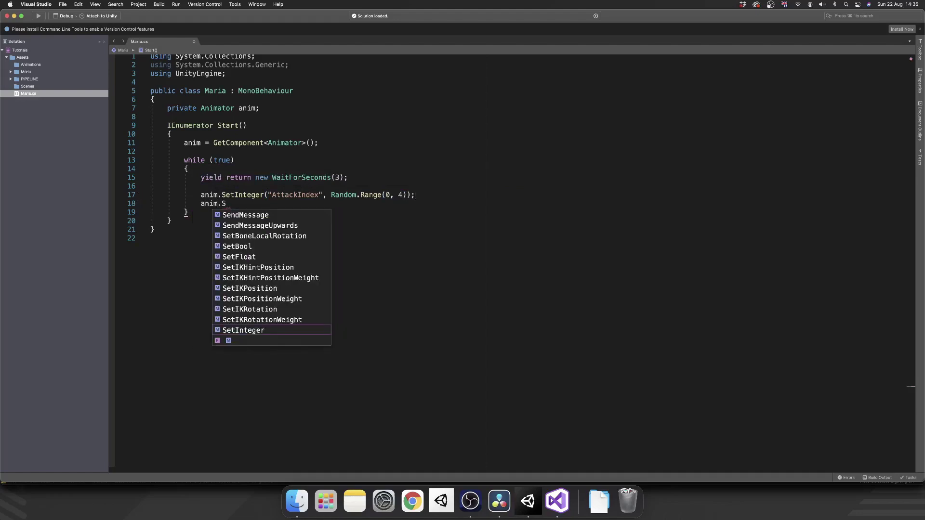
text(etTrigger("Attack)
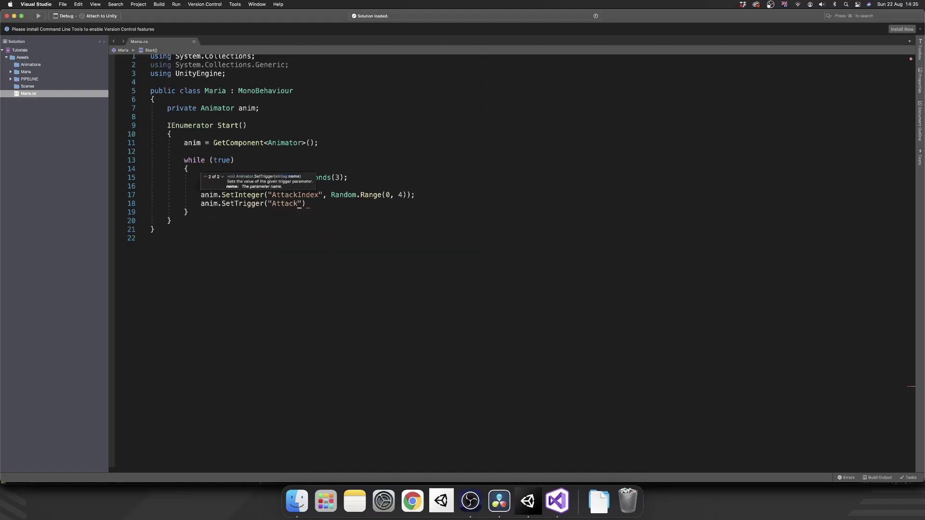
text(");)
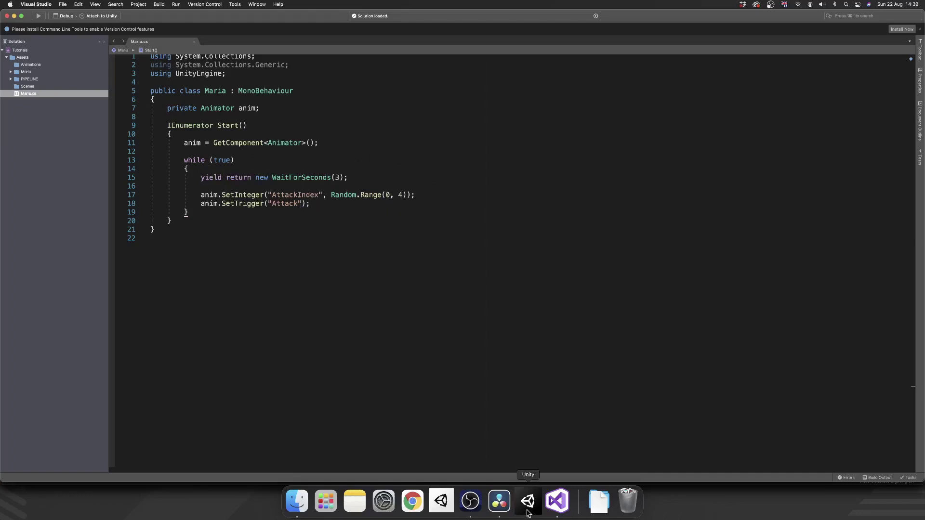
- Enter Play mode in Unity and watch Maria switch between randomly chosen attacks, pressing space repeatedly
click(527, 501)
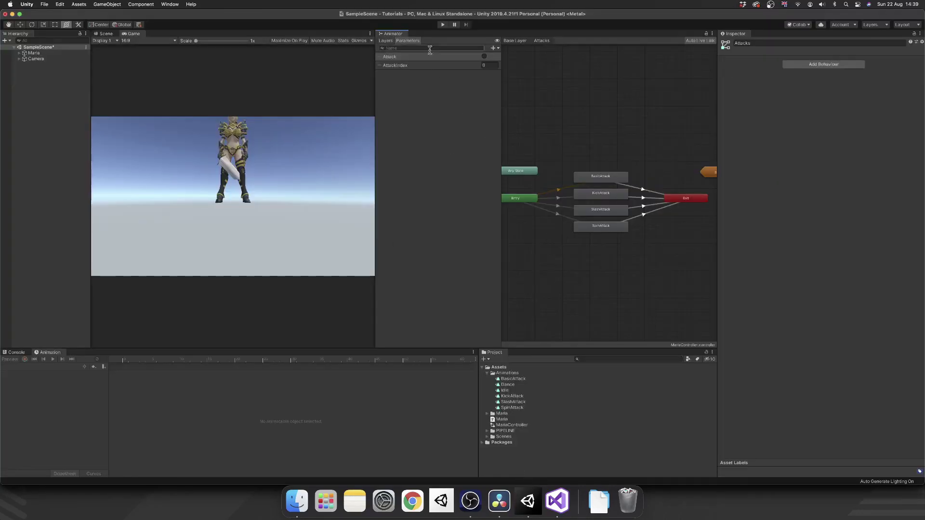
click(443, 26)
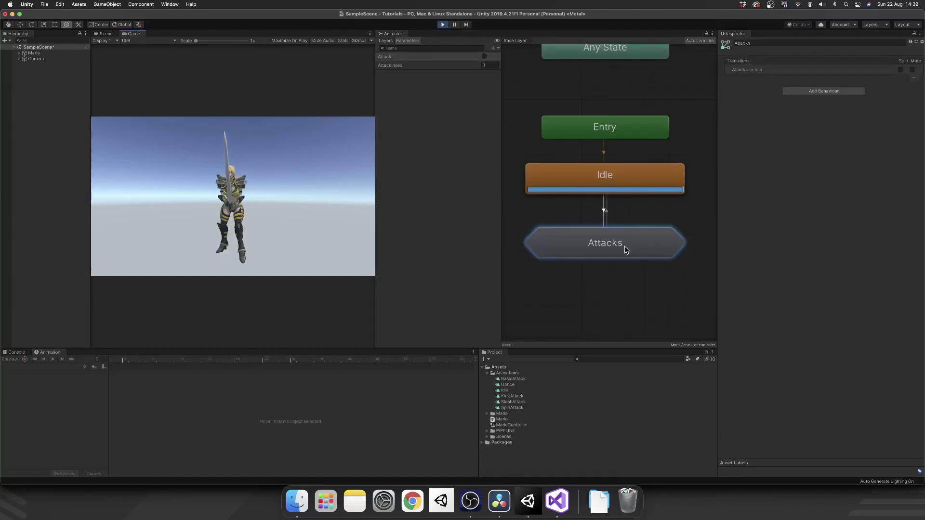
key(space)
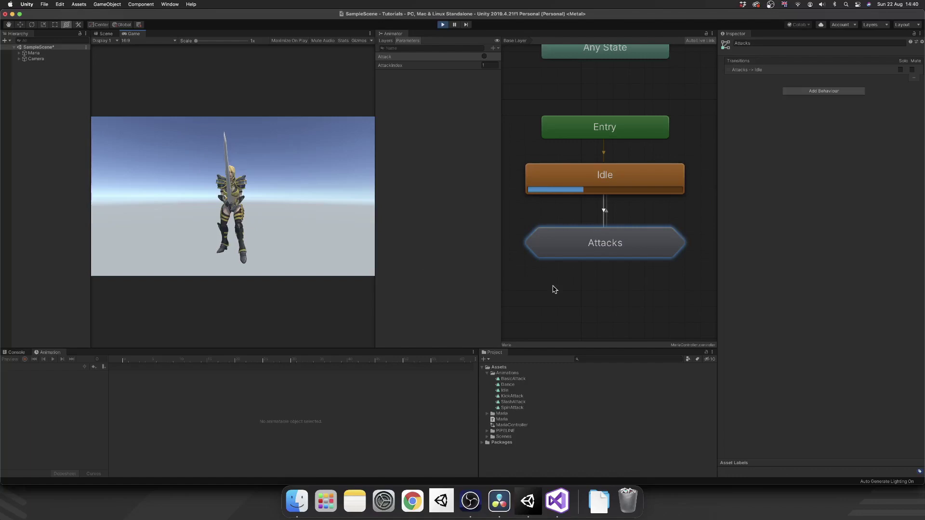
key(space)
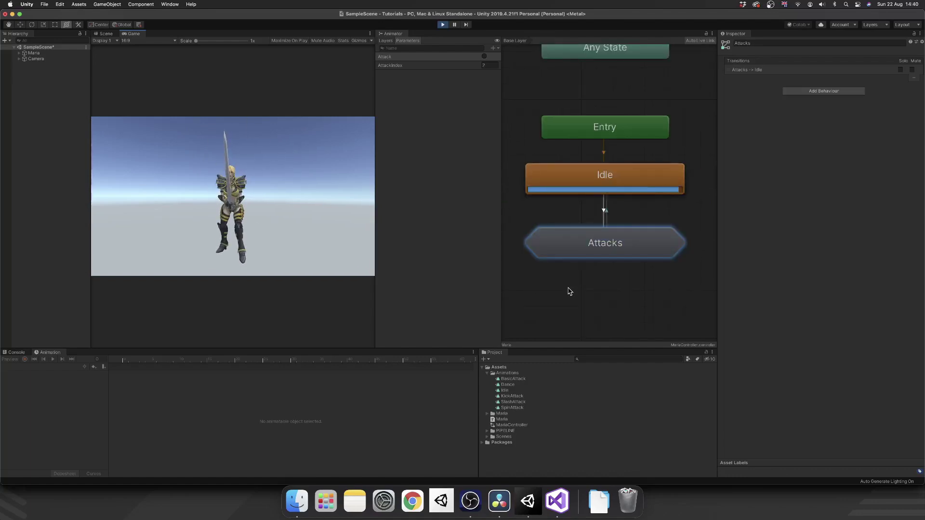
key(space)
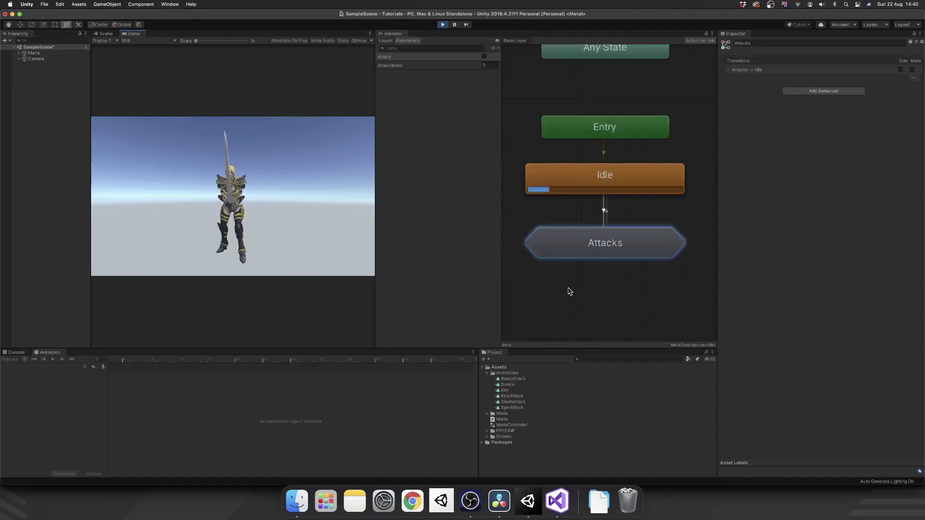
key(space)
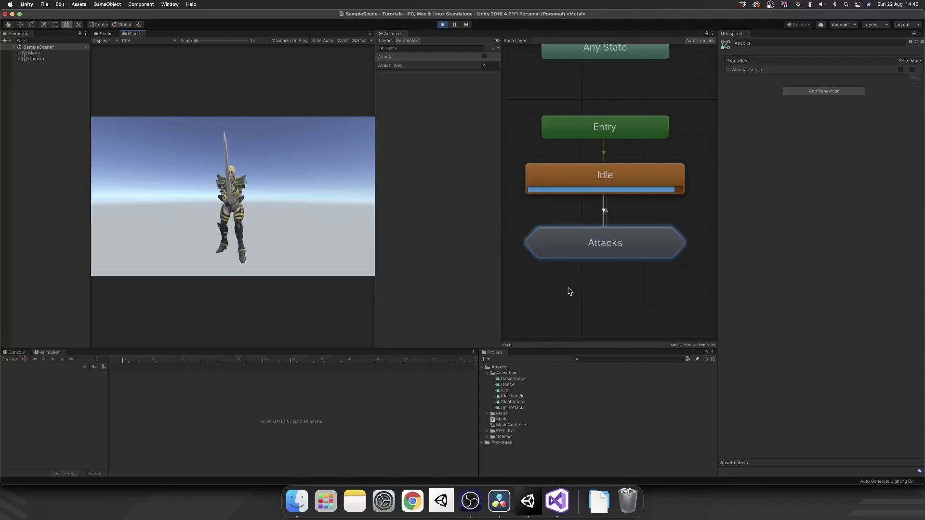
key(space)
key(space)
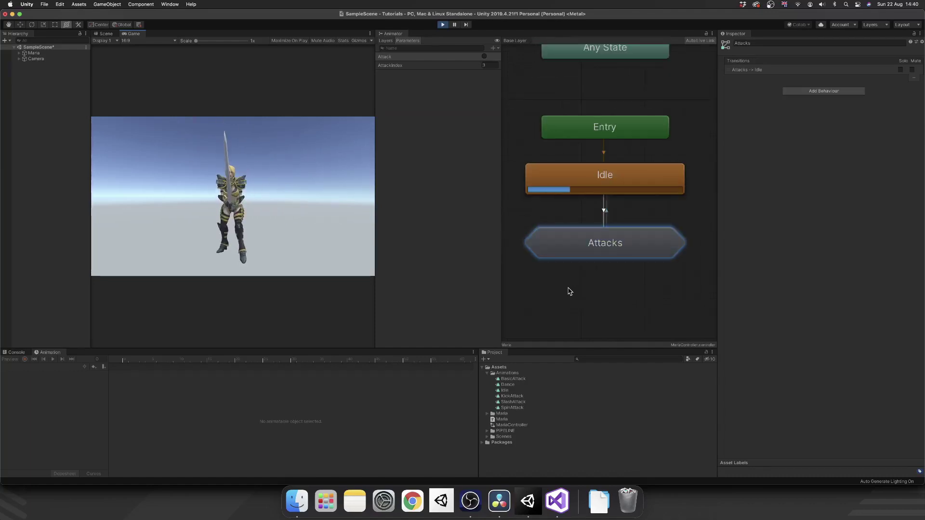
key(space)
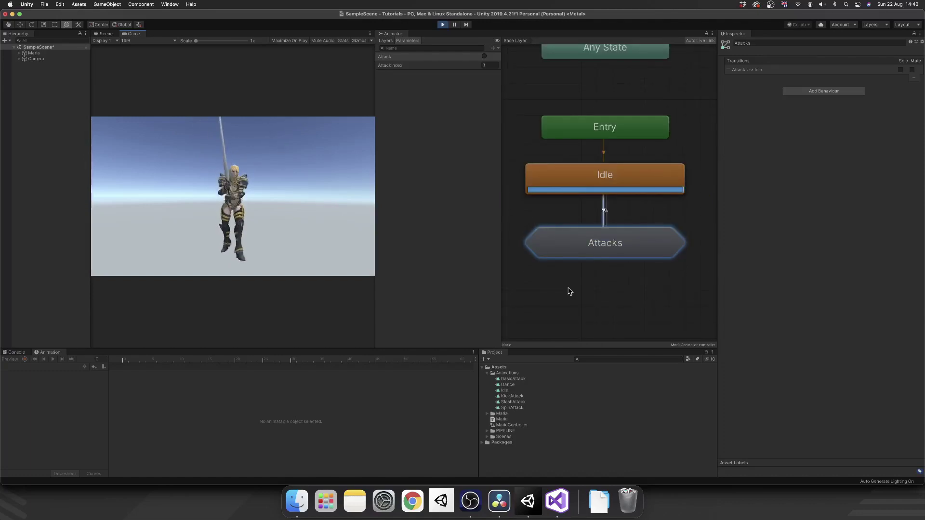
key(space)
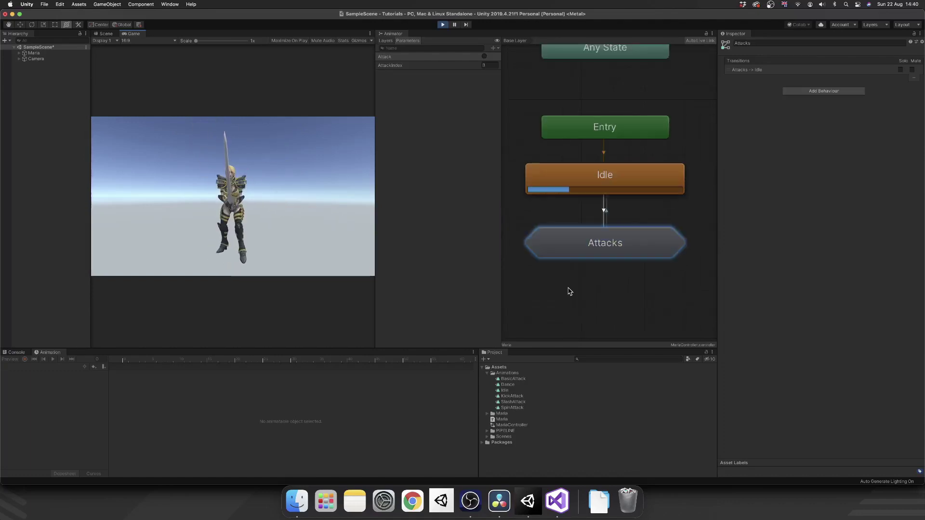